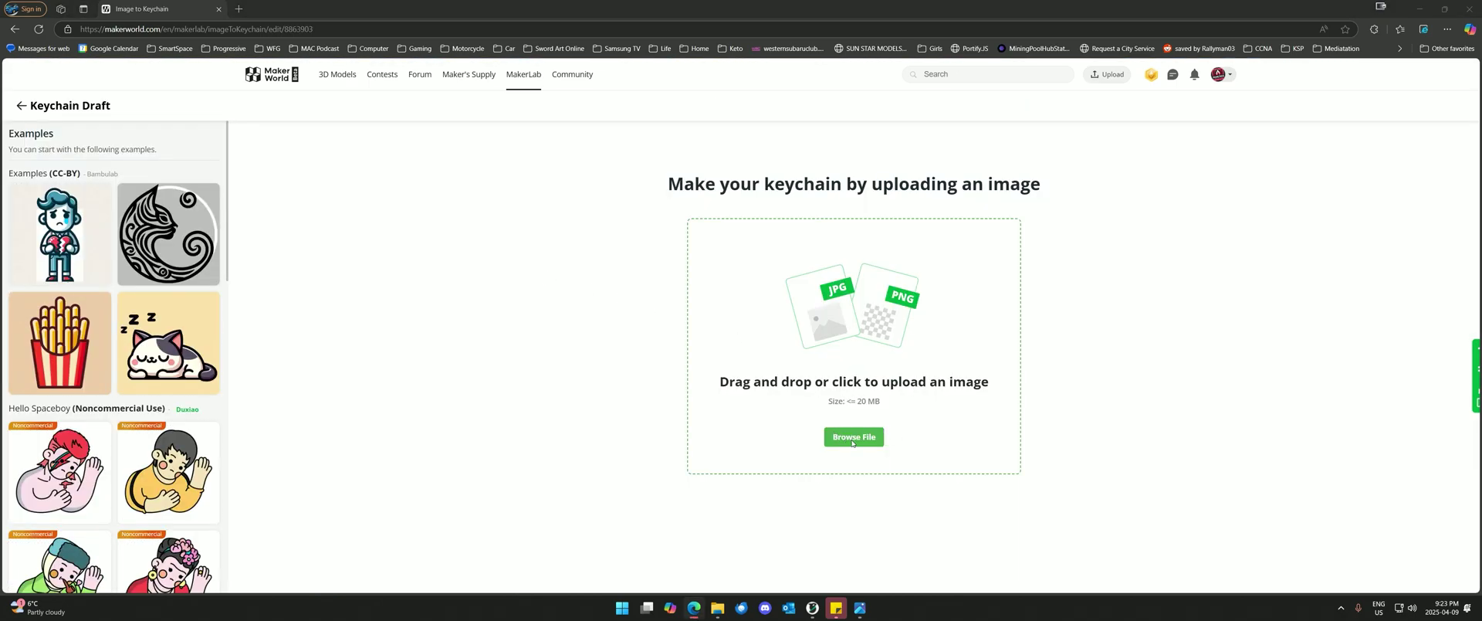
- Upload the logo image "AI Generated Logo - white text_whiteflame.png" from the Logo v2 folder
left_click(724, 413)
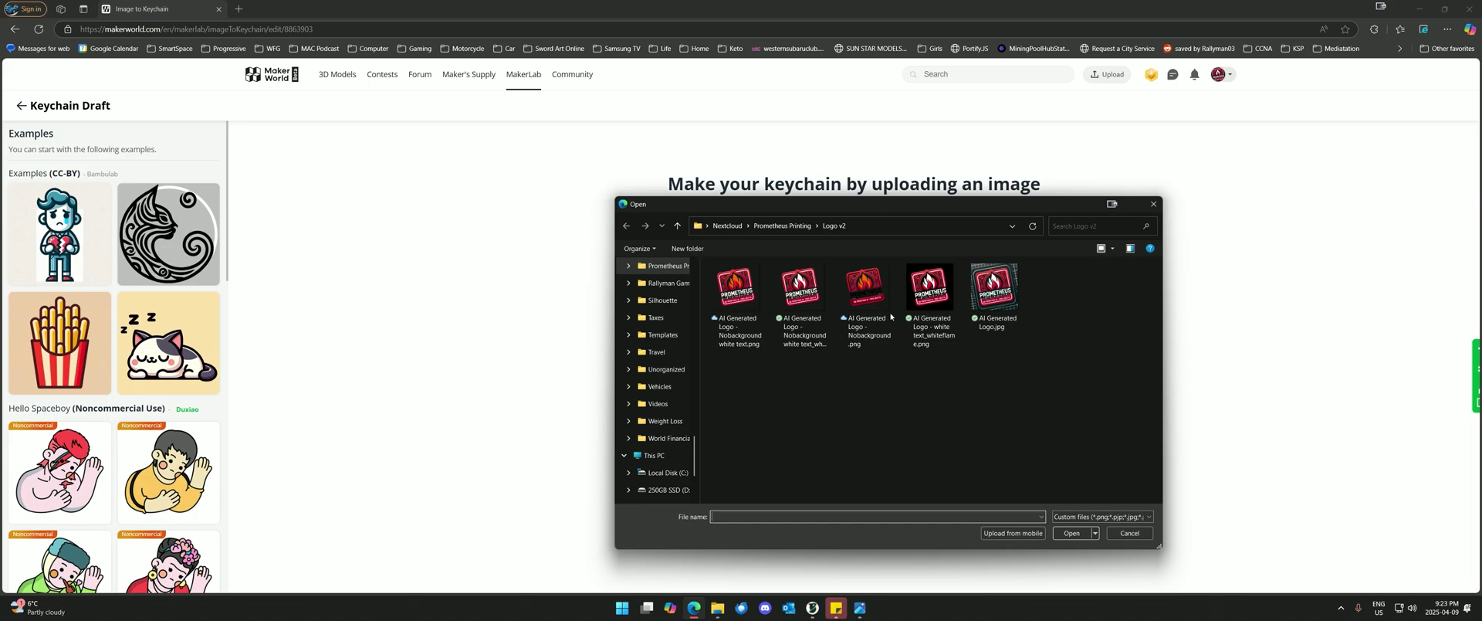
left_click(930, 306)
left_click(1071, 533)
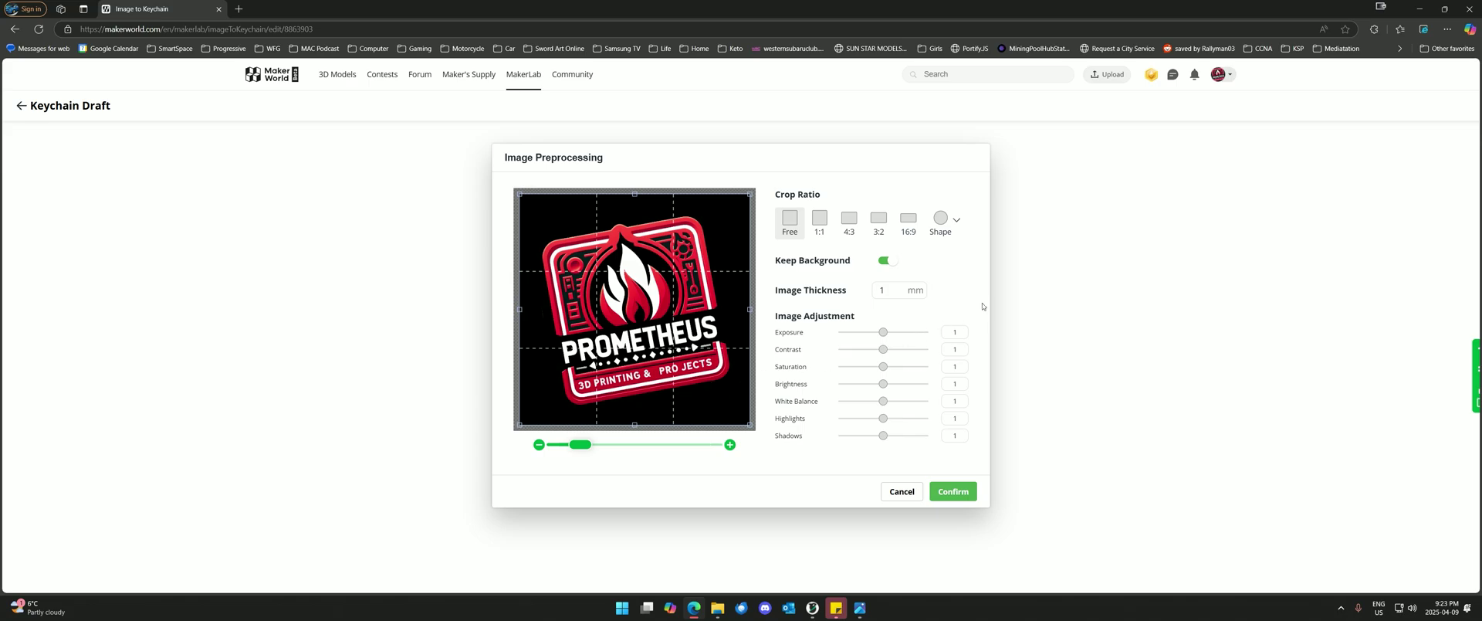
- Remove the logo image's background and crop it with the circle shape, extending the crop frame to the image's corner
left_click(886, 261)
left_click(887, 262)
mouse_move(941, 222)
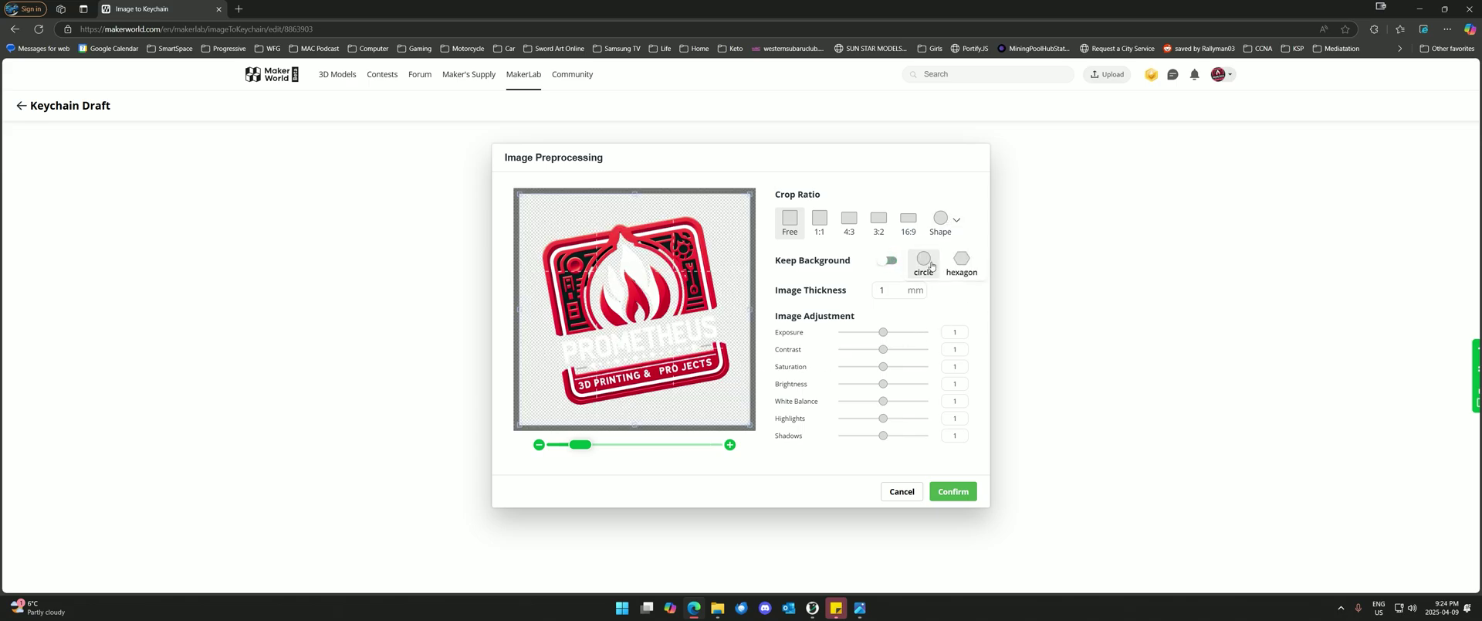
left_click(930, 264)
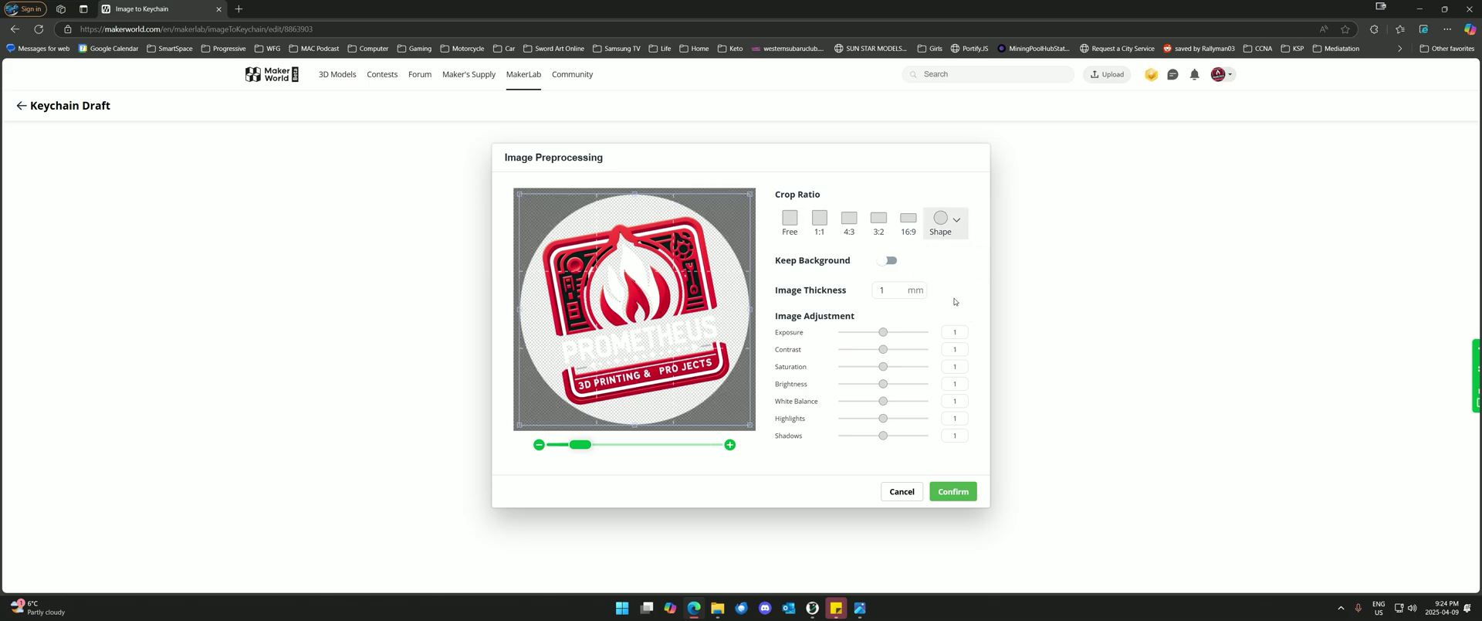
left_click(896, 290)
left_click_drag(520, 195, 514, 188)
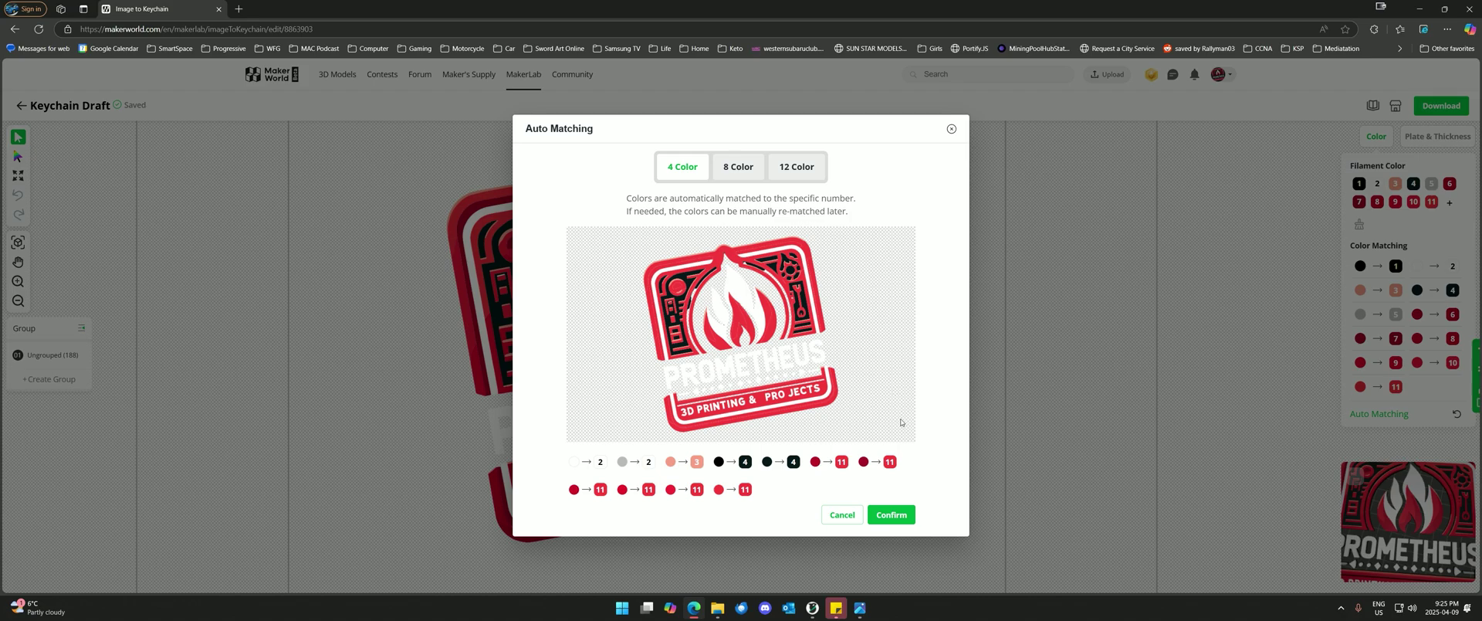
- Accept the automatic color matching of the logo with the 4 Color option
left_click(891, 515)
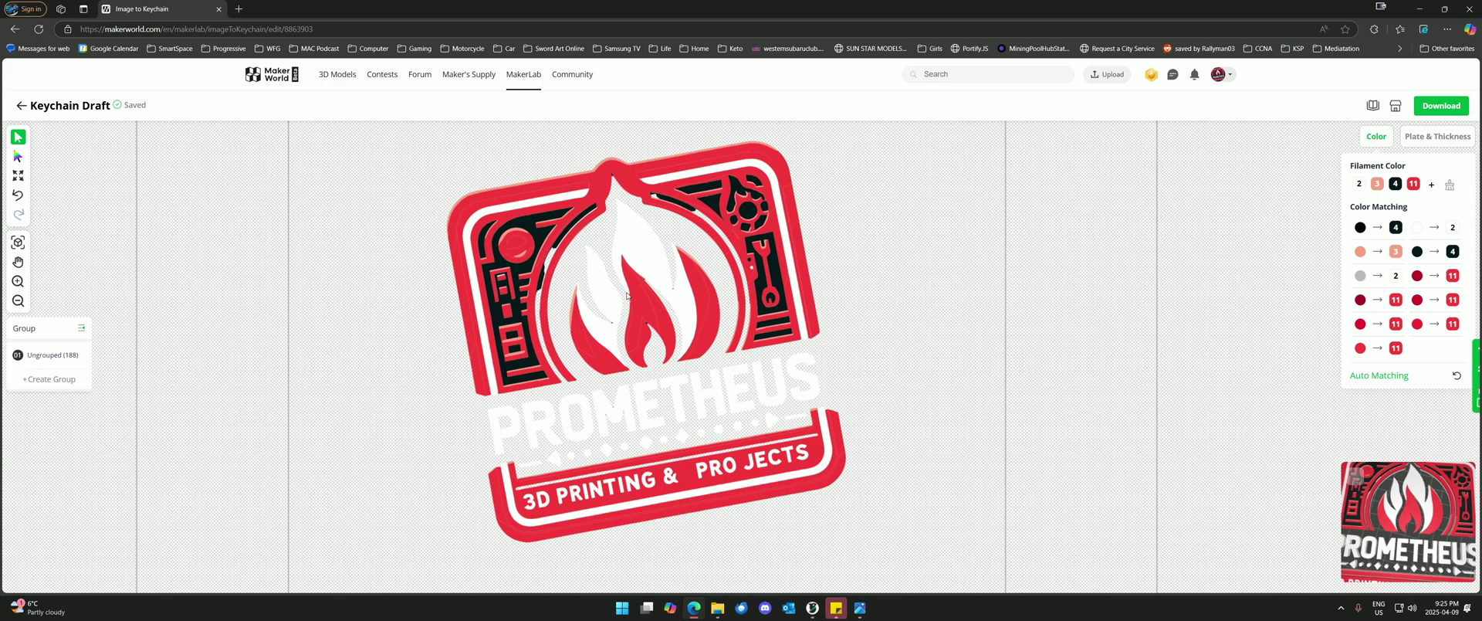
scroll(626, 295, "down", 1)
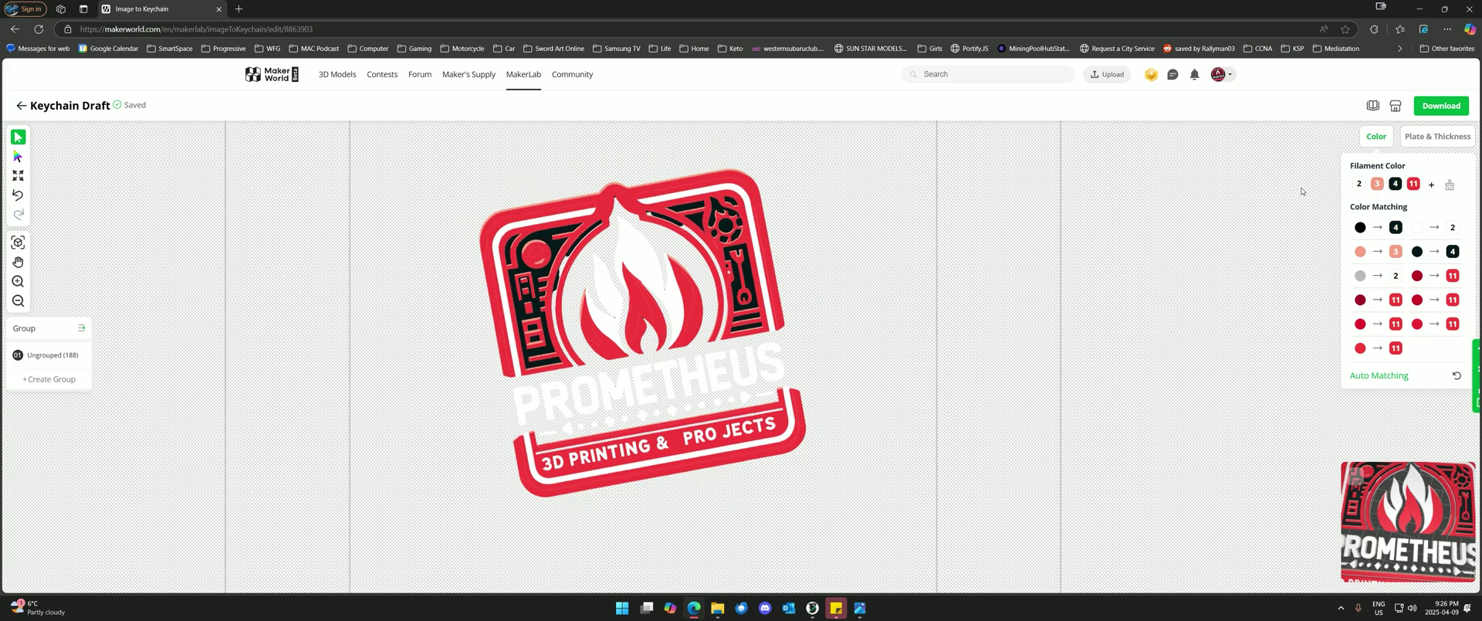
- Change the plate behind the logo to the Simple Shape type with a circular shape
left_click(1448, 142)
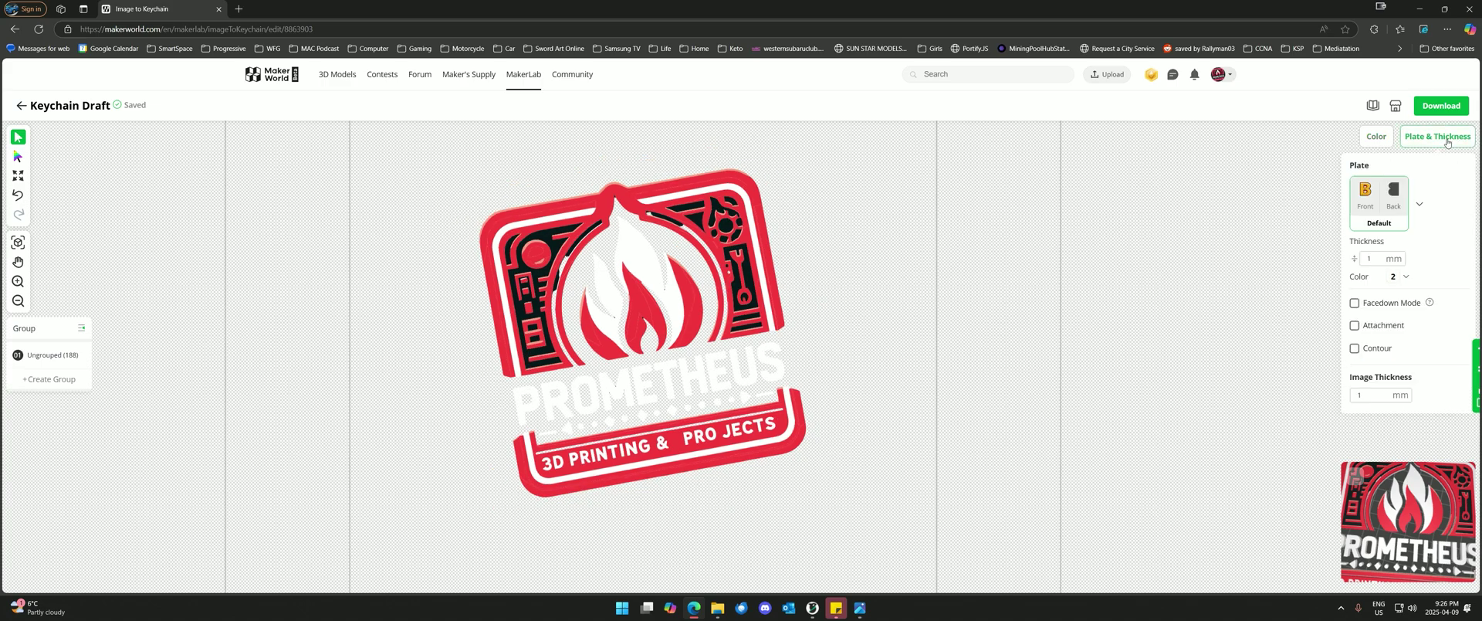
left_click(1419, 204)
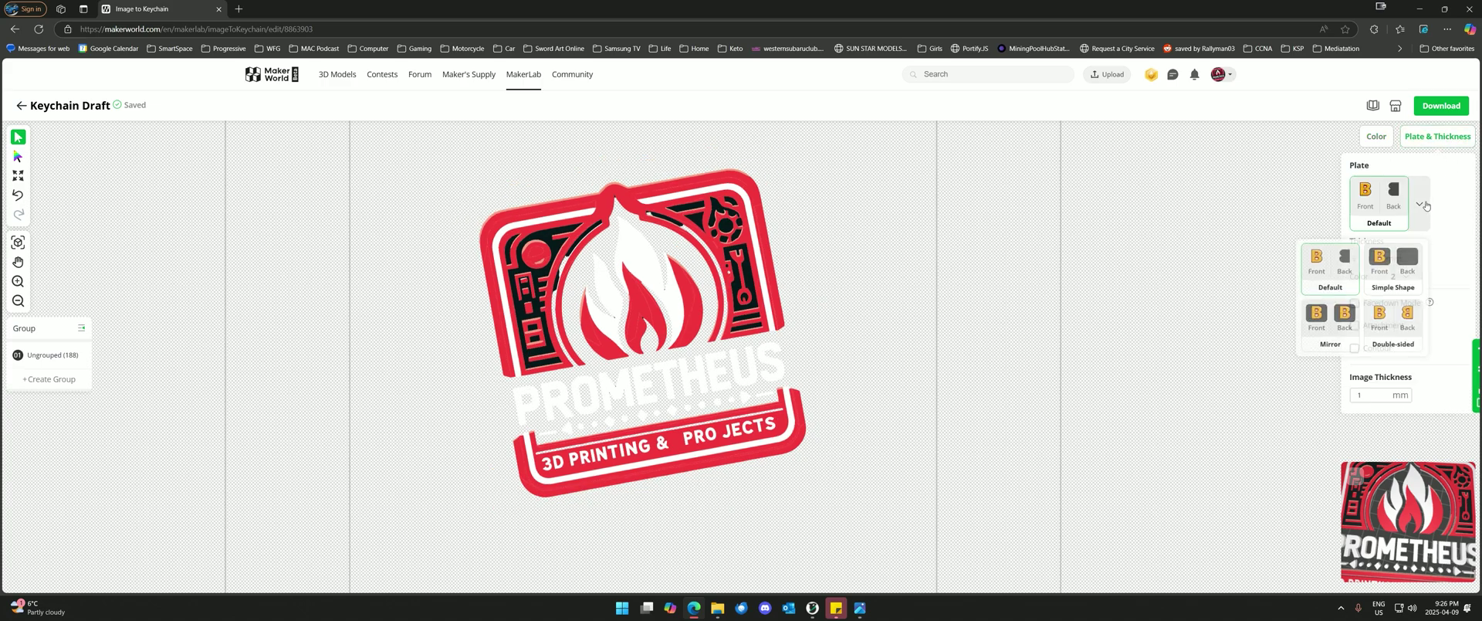
left_click(1398, 276)
left_click(1418, 299)
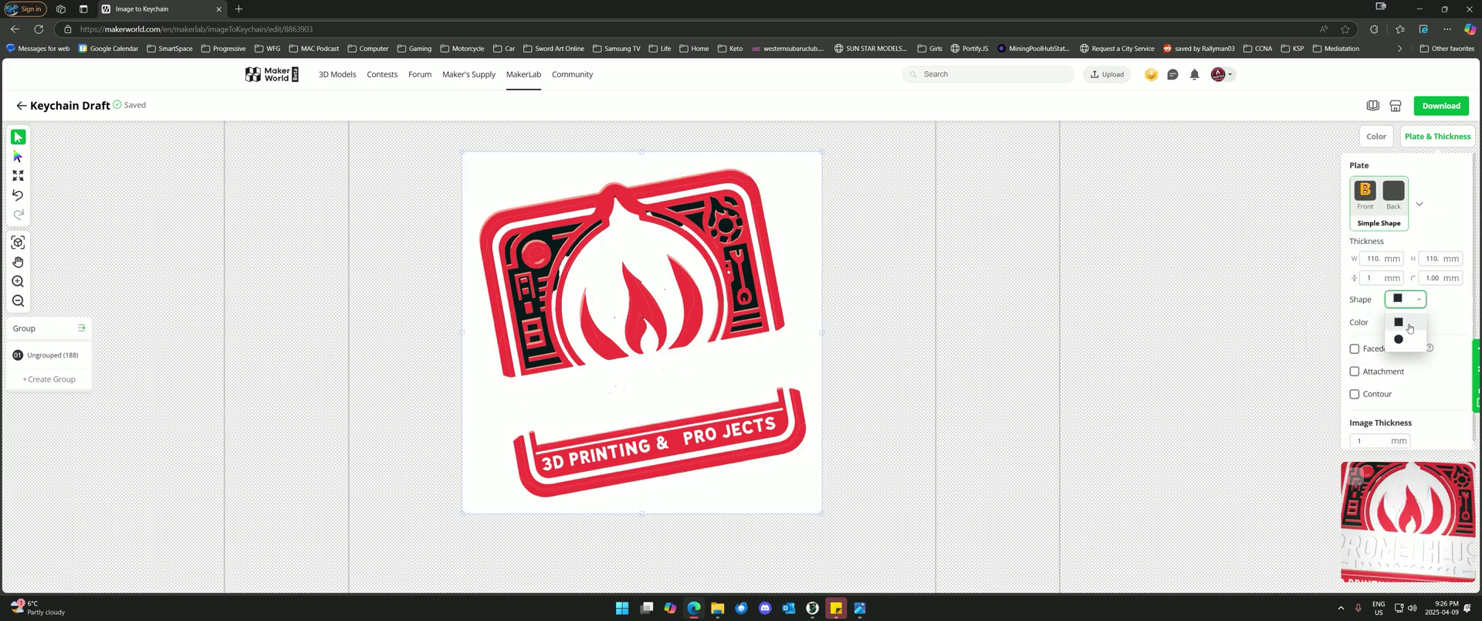
left_click(1406, 341)
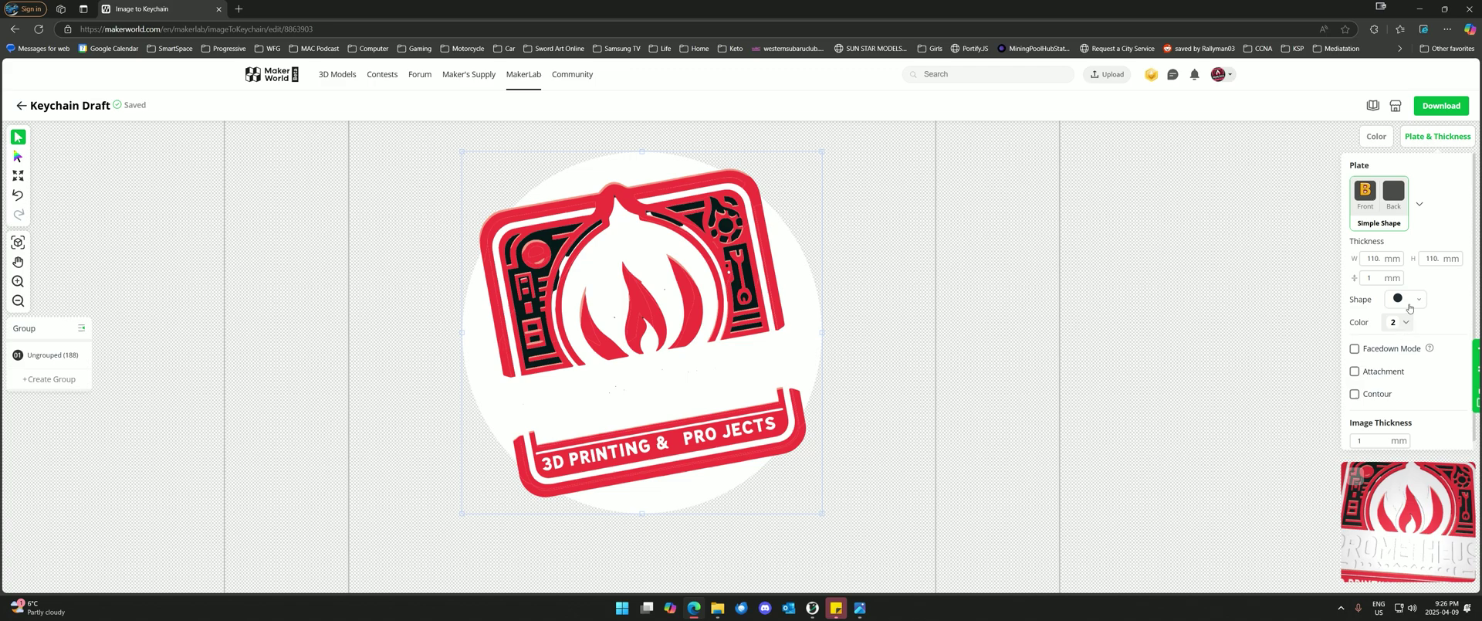
- Set the circular plate's color to black filament 4 and enable Facedown Mode
left_click(1376, 137)
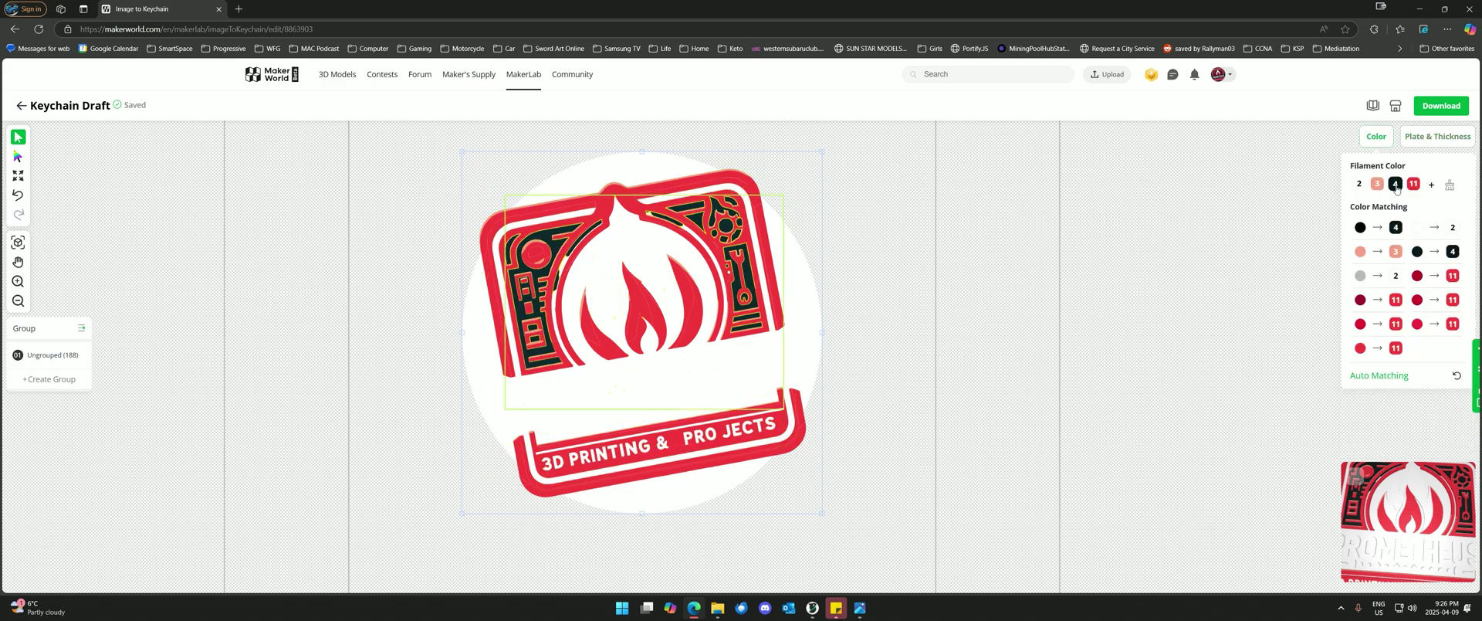
left_click(1437, 137)
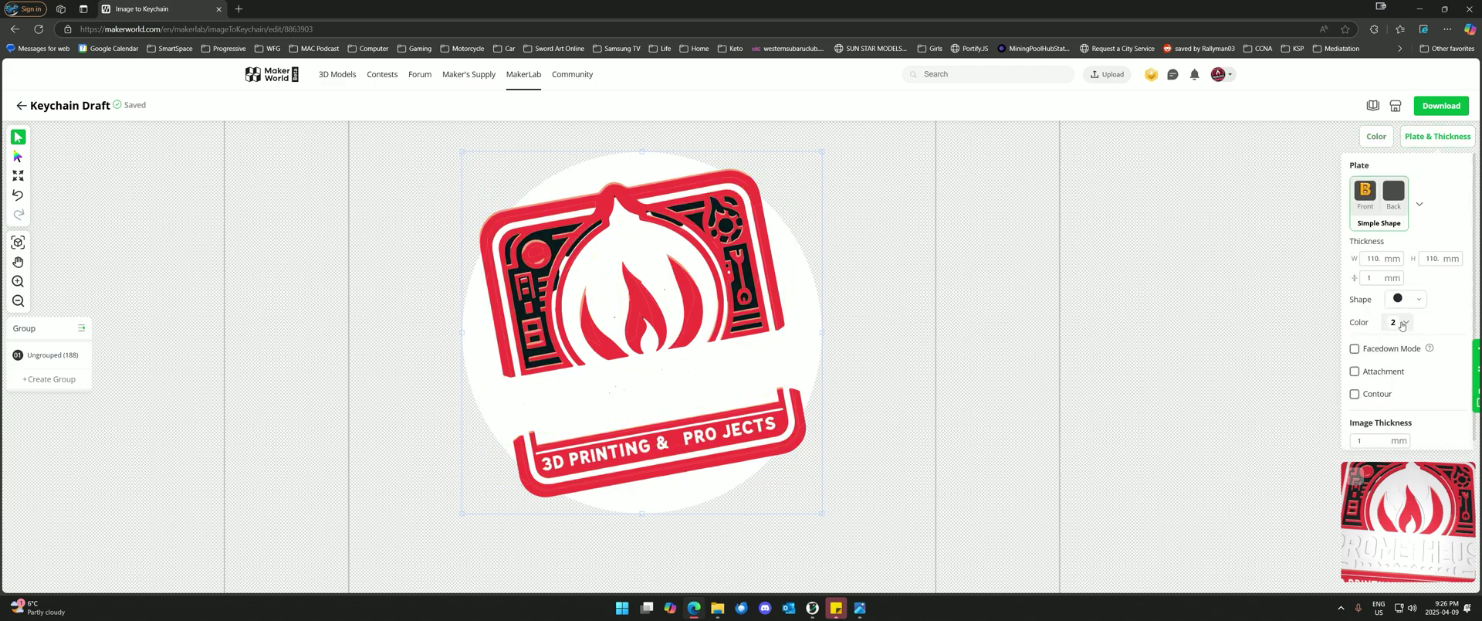
left_click(1406, 322)
left_click(1425, 348)
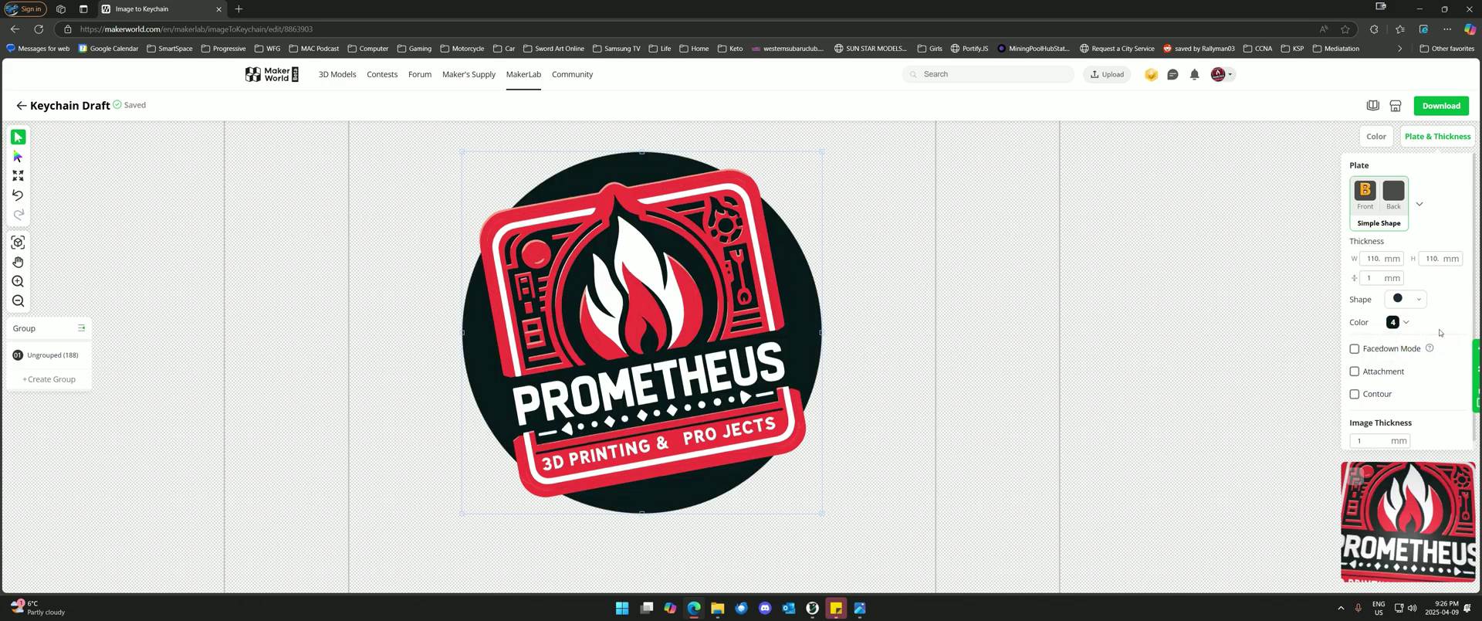
left_click(1354, 349)
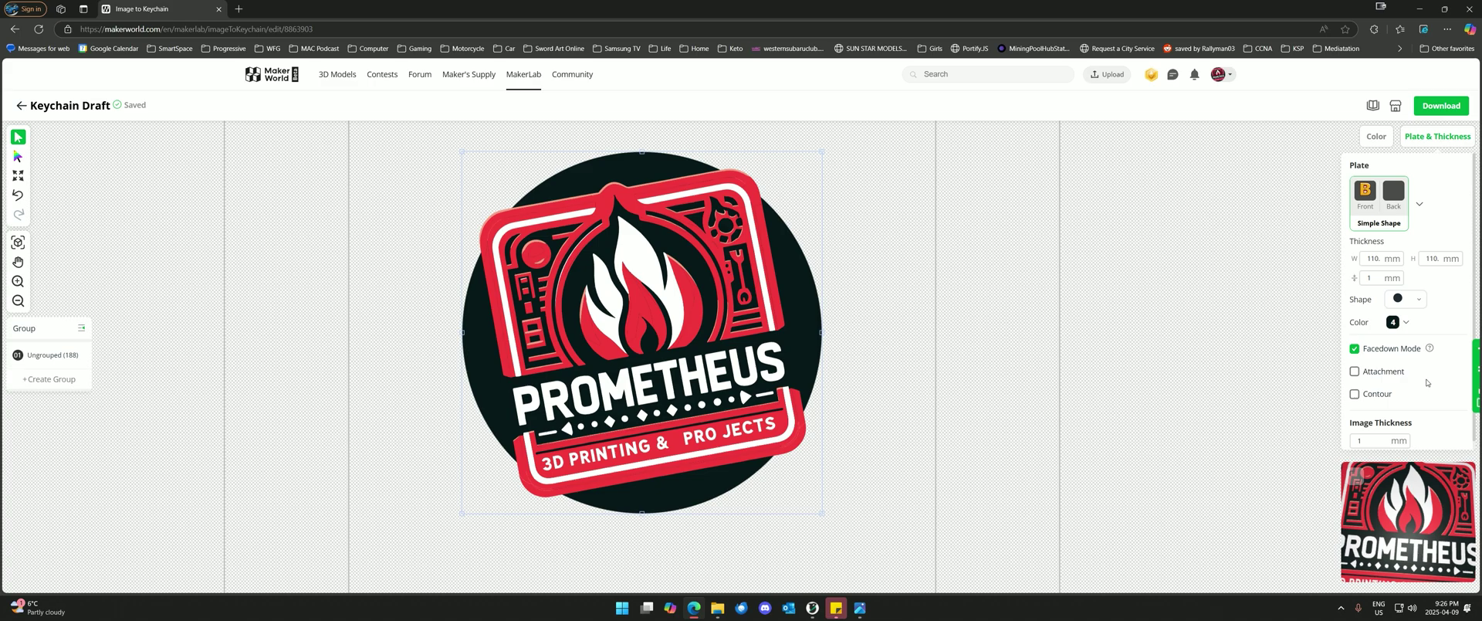
- Set the circular plate to 3 mm thick, 139 mm wide and 139 mm high
left_click(1368, 278)
type("3")
left_click(1377, 259)
type("139")
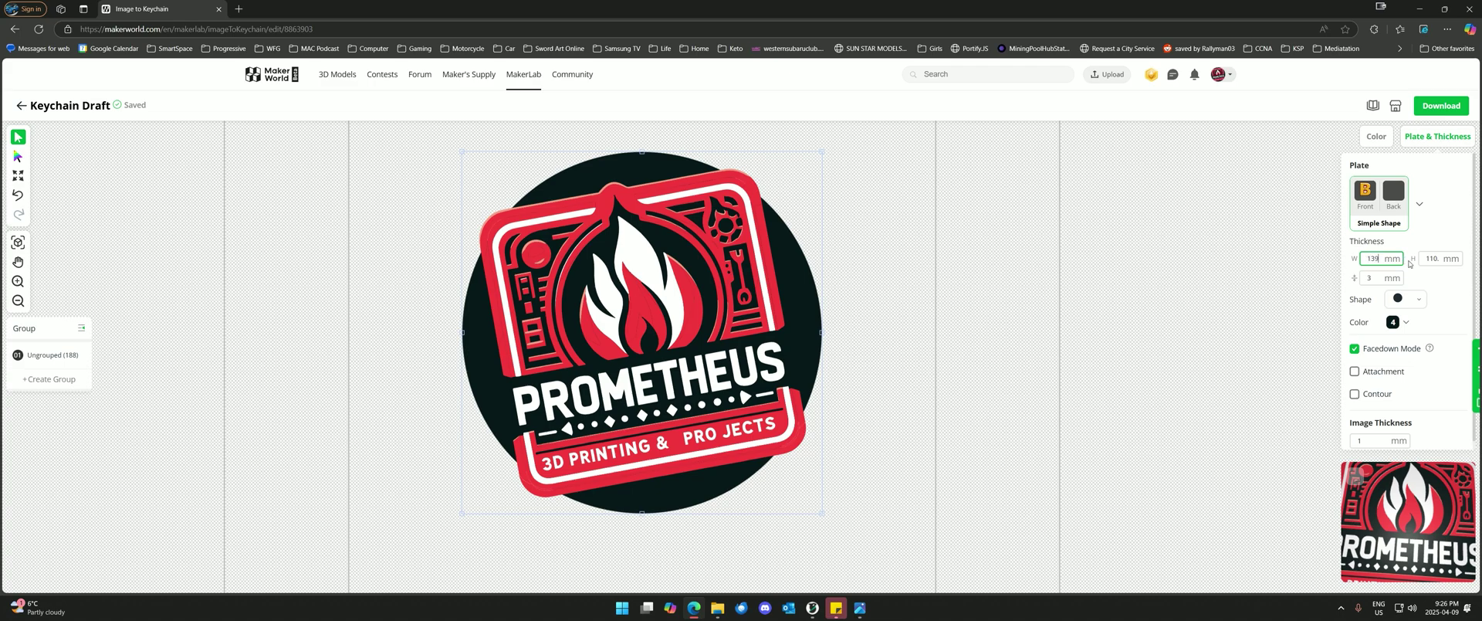
key("Tab")
type("13")
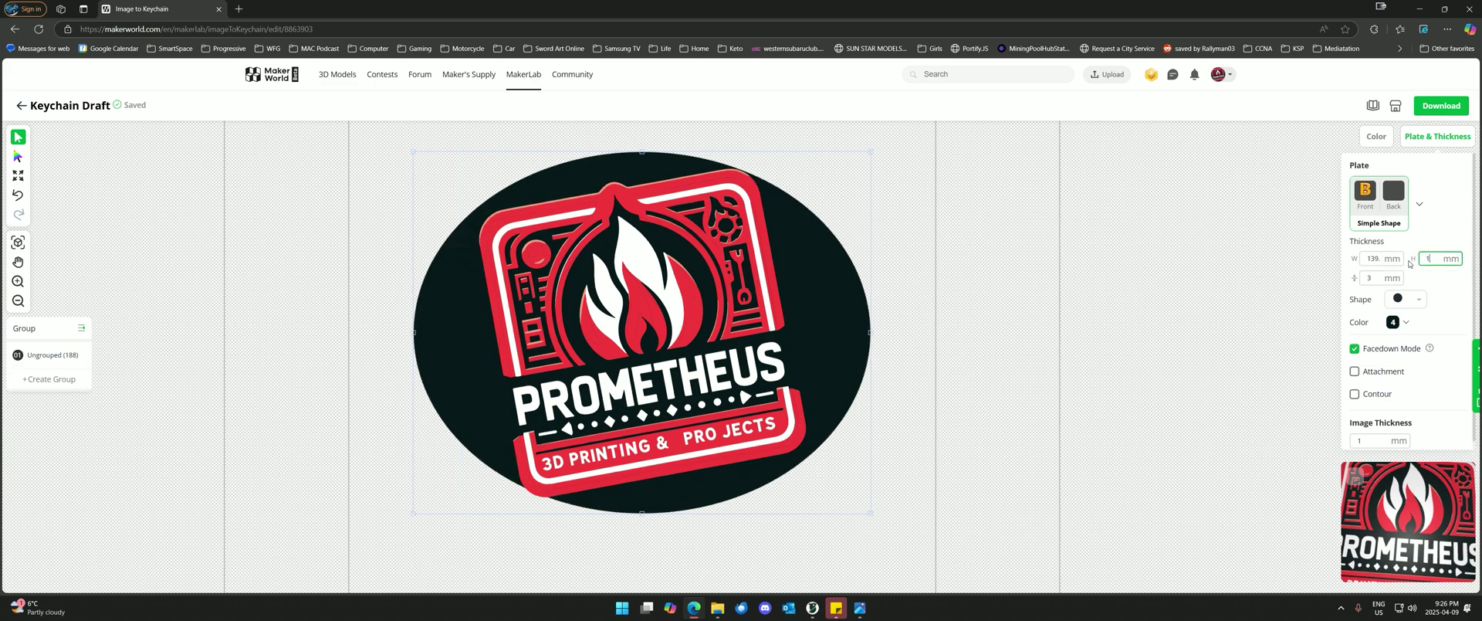
key("Tab")
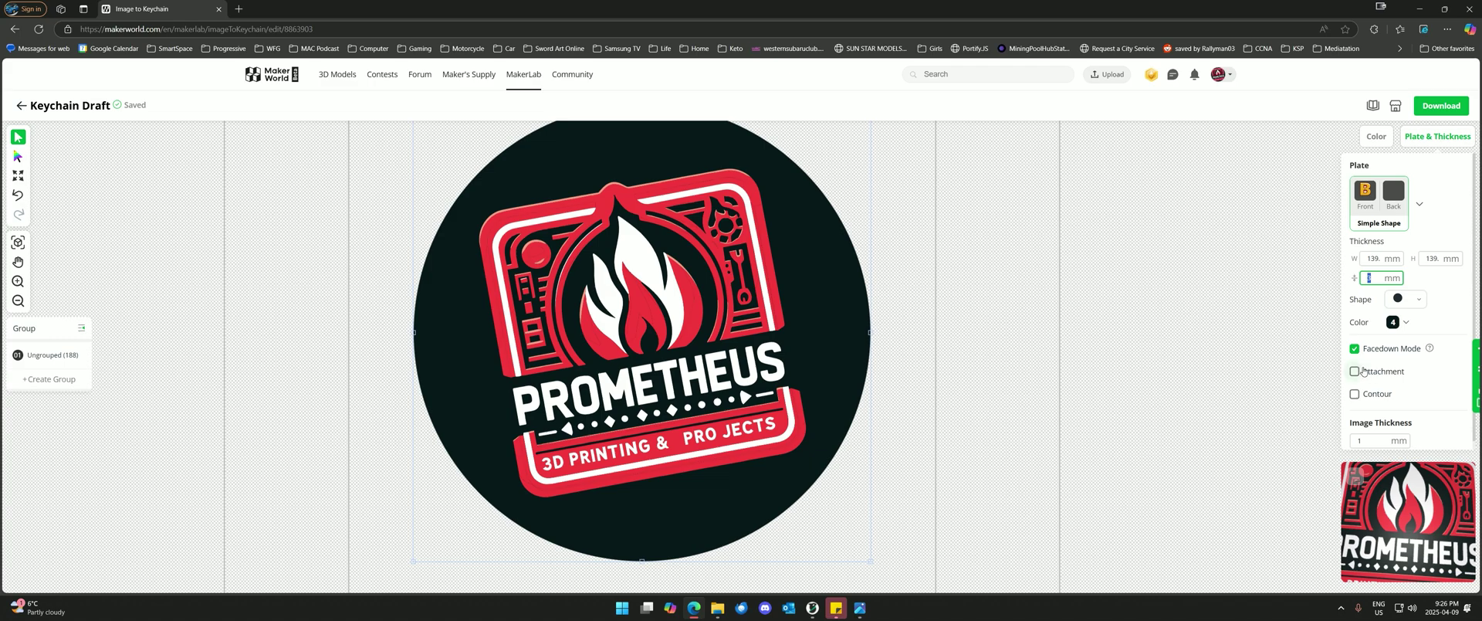
- Select all ungrouped logo parts and scale them up on the plate to about 108 by 109 mm
left_click(1376, 137)
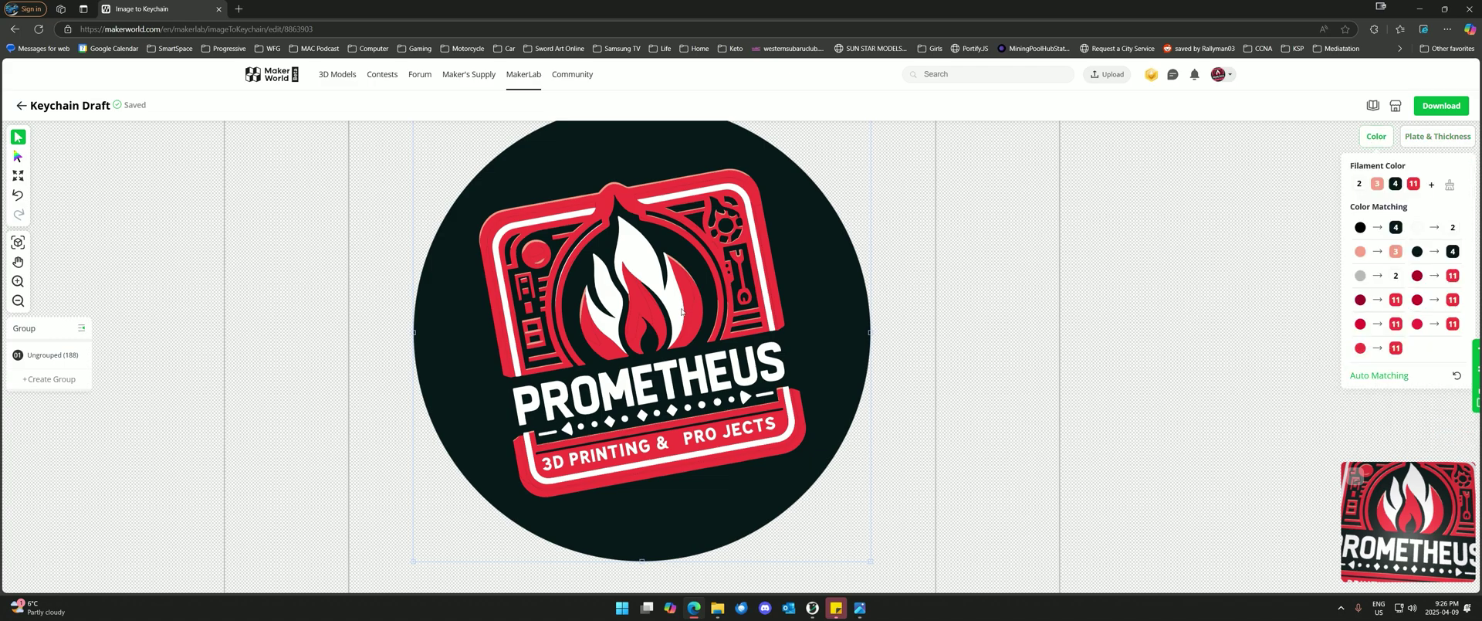
scroll(557, 304, "down", 3)
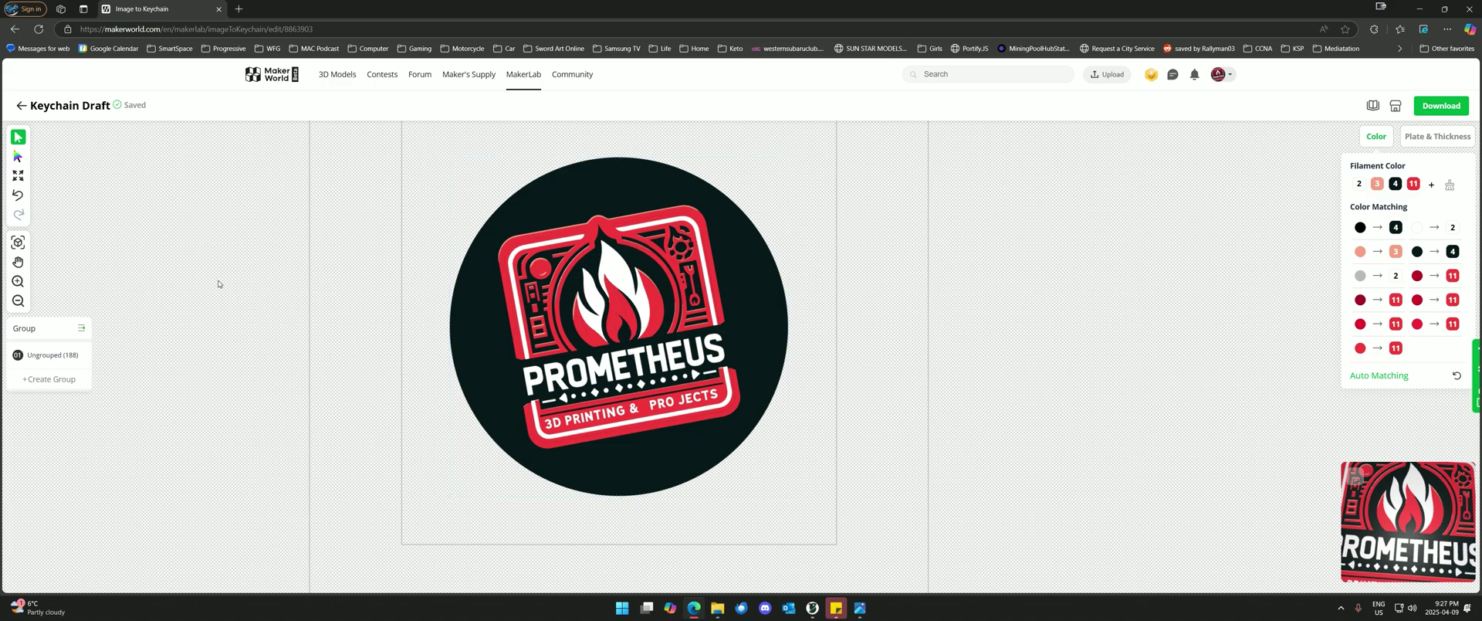
left_click(50, 355)
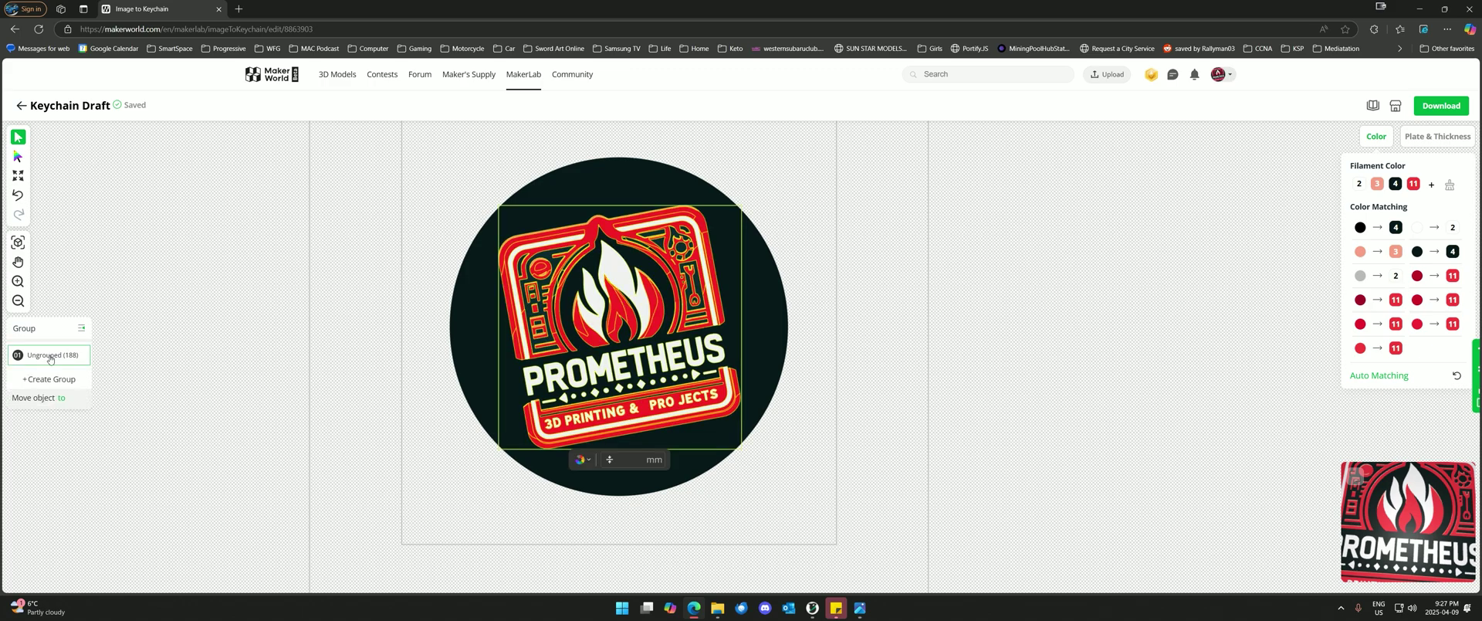
left_click(19, 176)
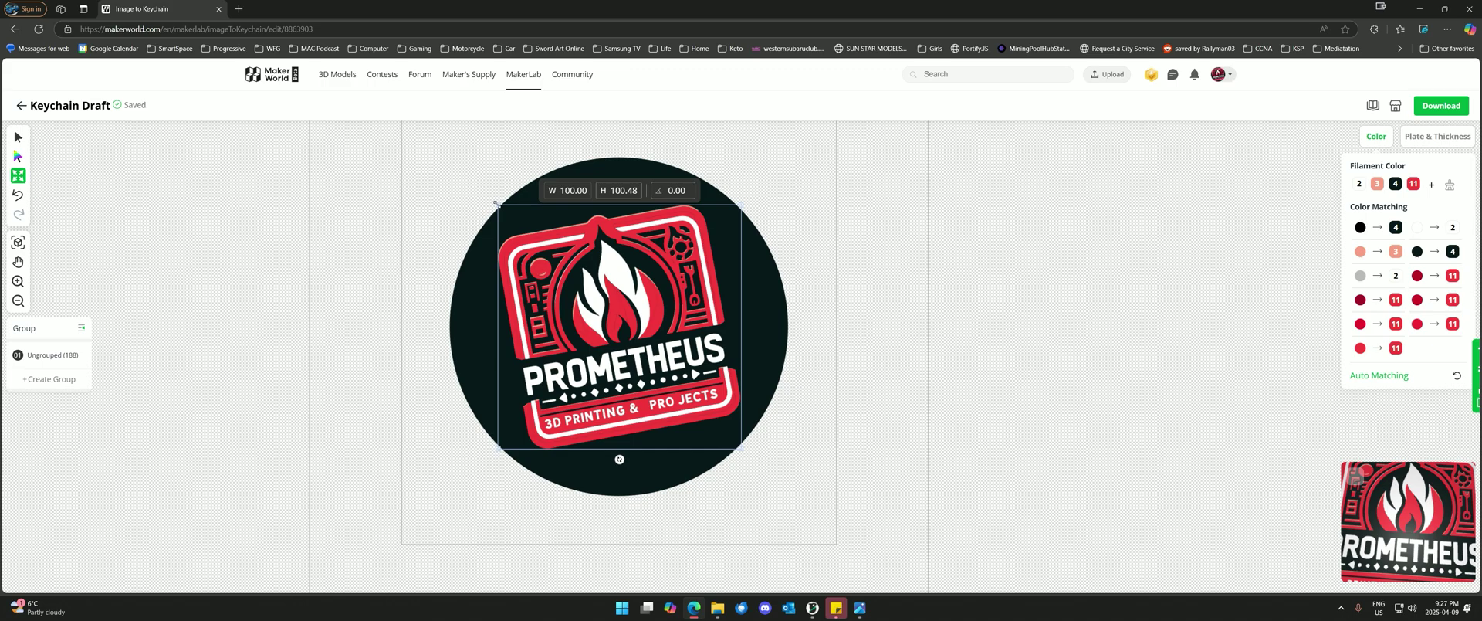
left_click_drag(497, 204, 488, 195)
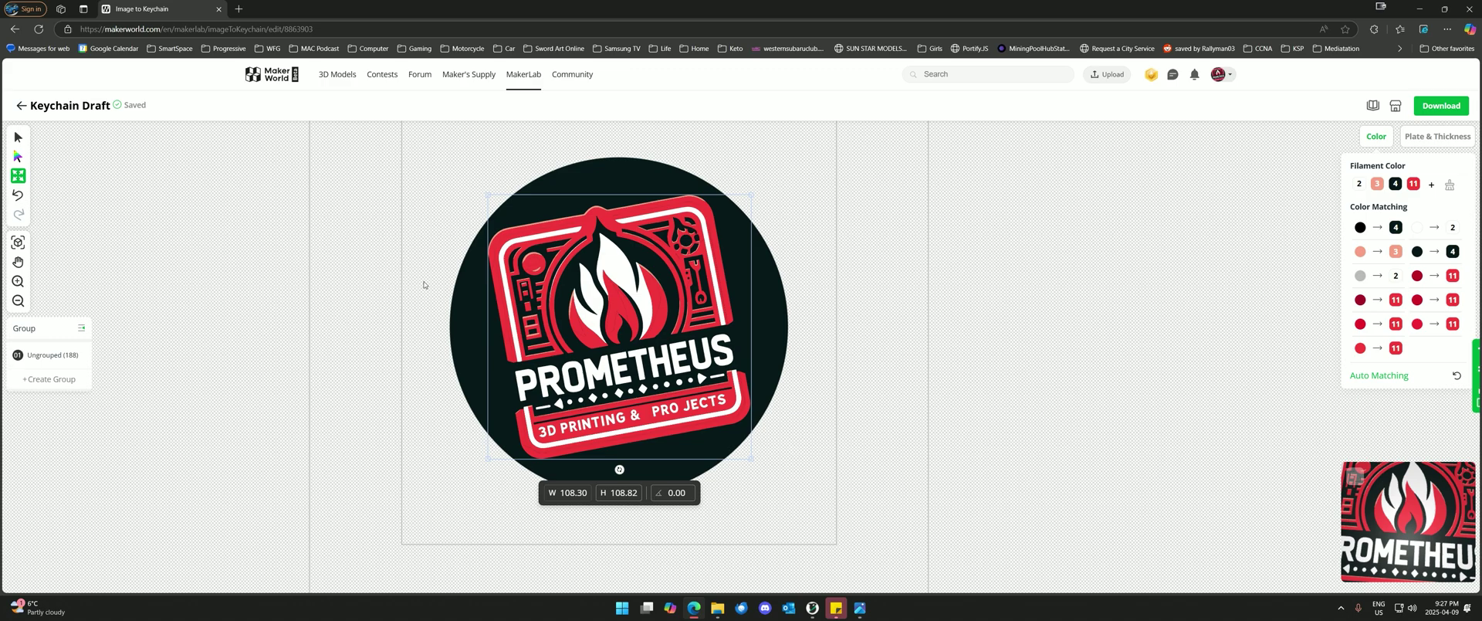
left_click(18, 137)
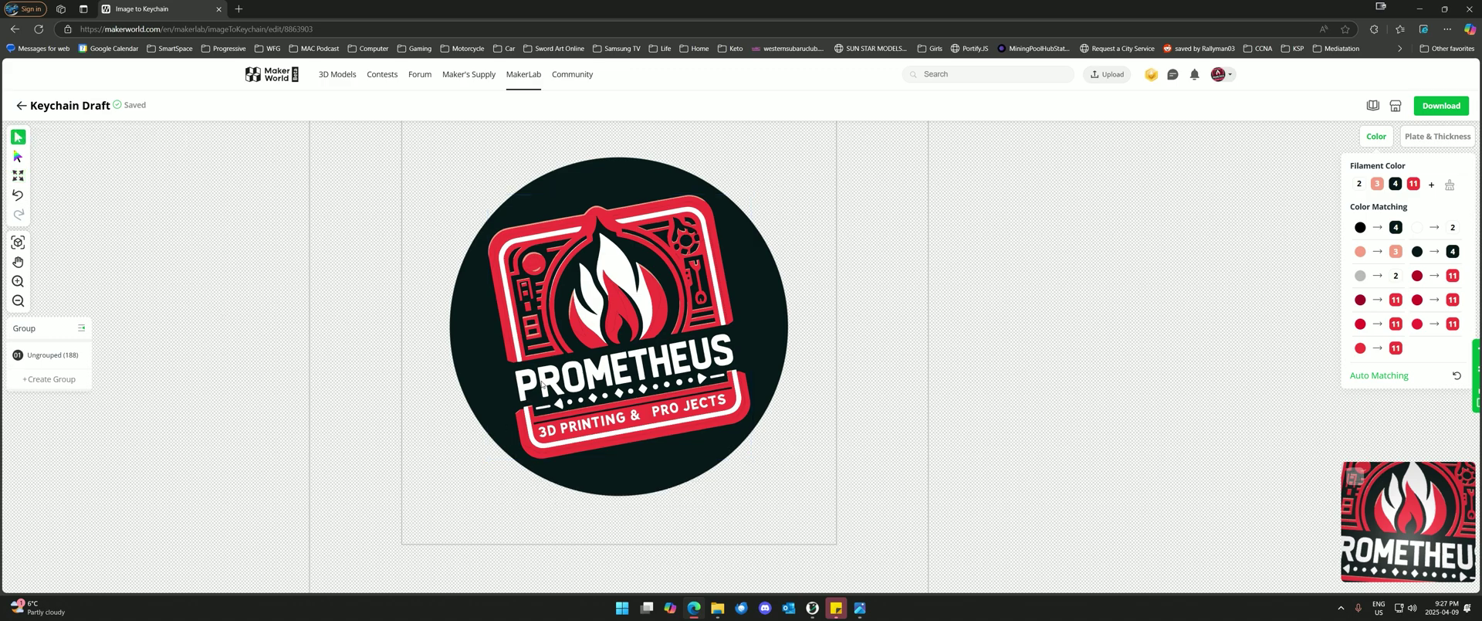
- Select all pink filament 3 blocks of the logo by their shared color and recolor them to red filament 11
scroll(707, 278, "up", 4)
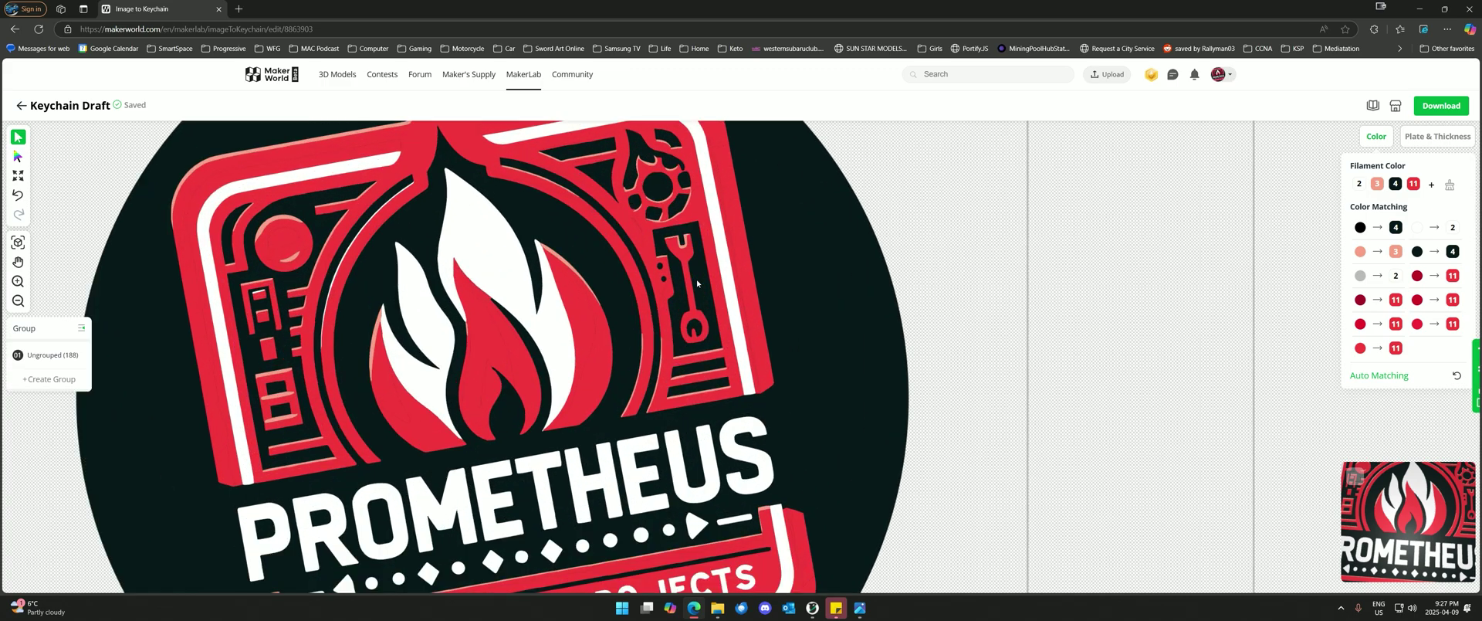
scroll(680, 255, "up", 1)
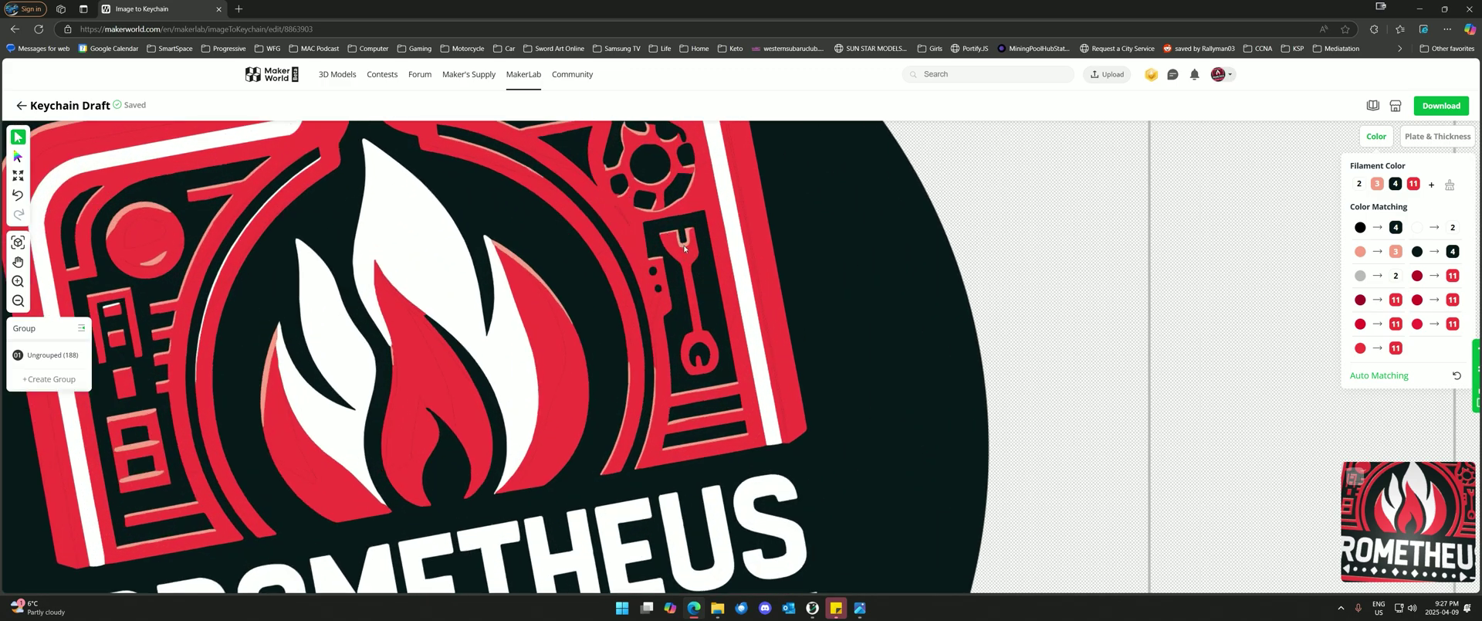
scroll(687, 249, "down", 1)
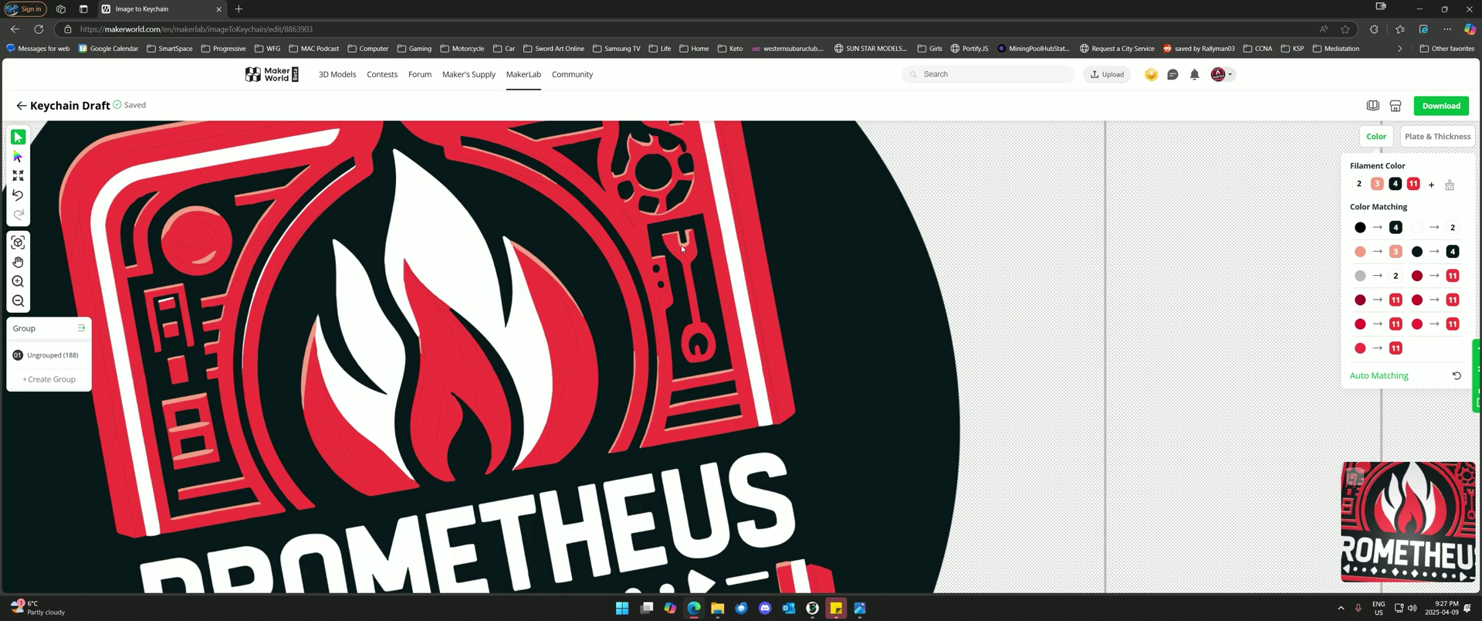
left_click(19, 157)
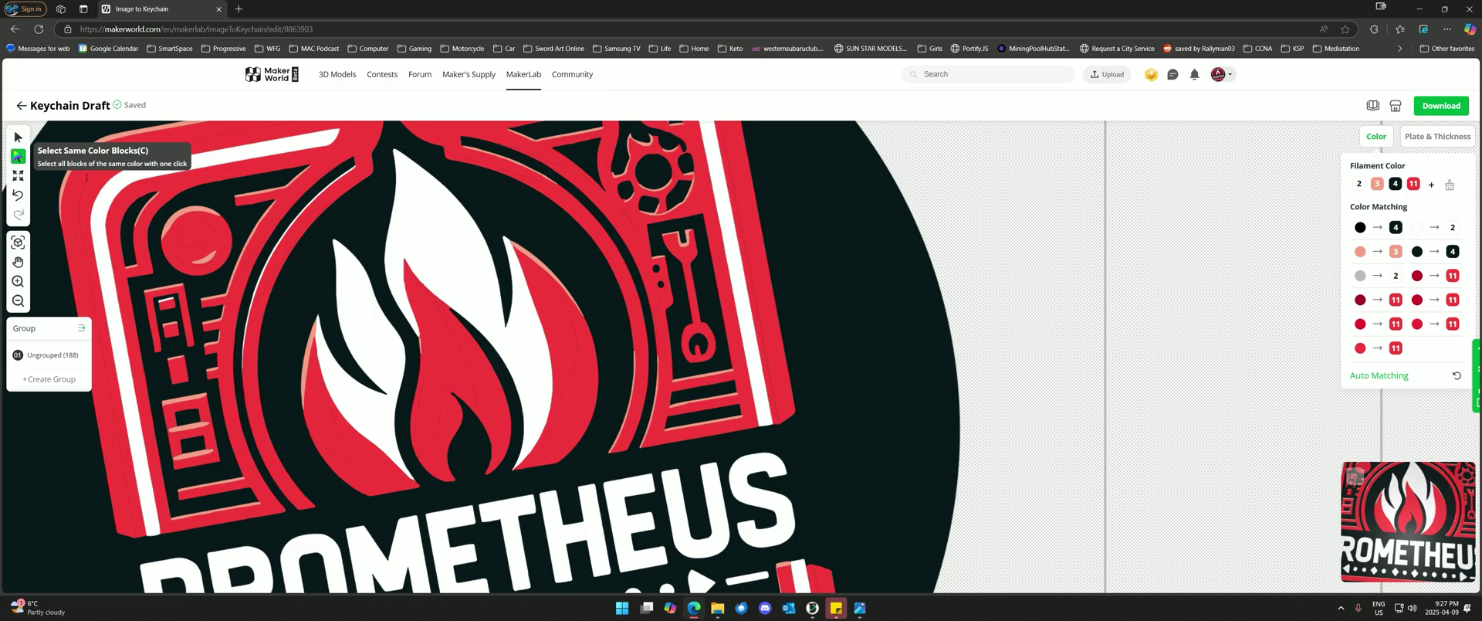
left_click(683, 247)
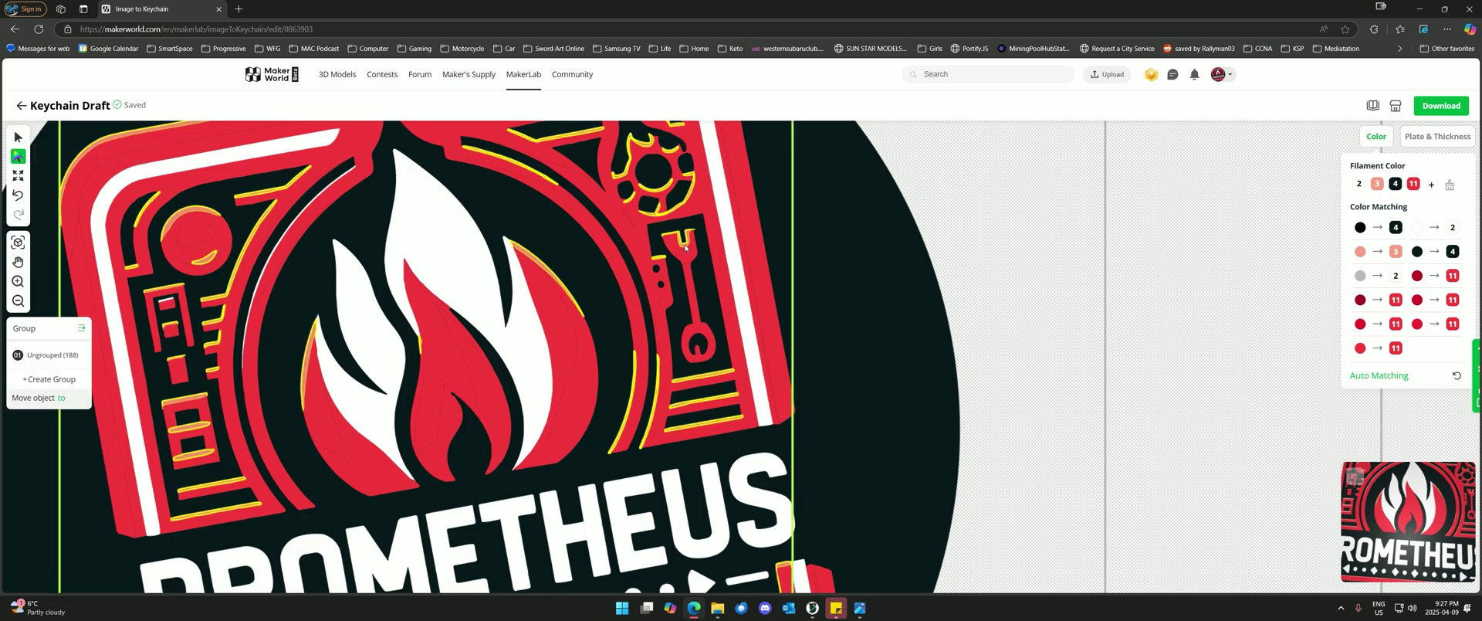
scroll(768, 402, "down", 3)
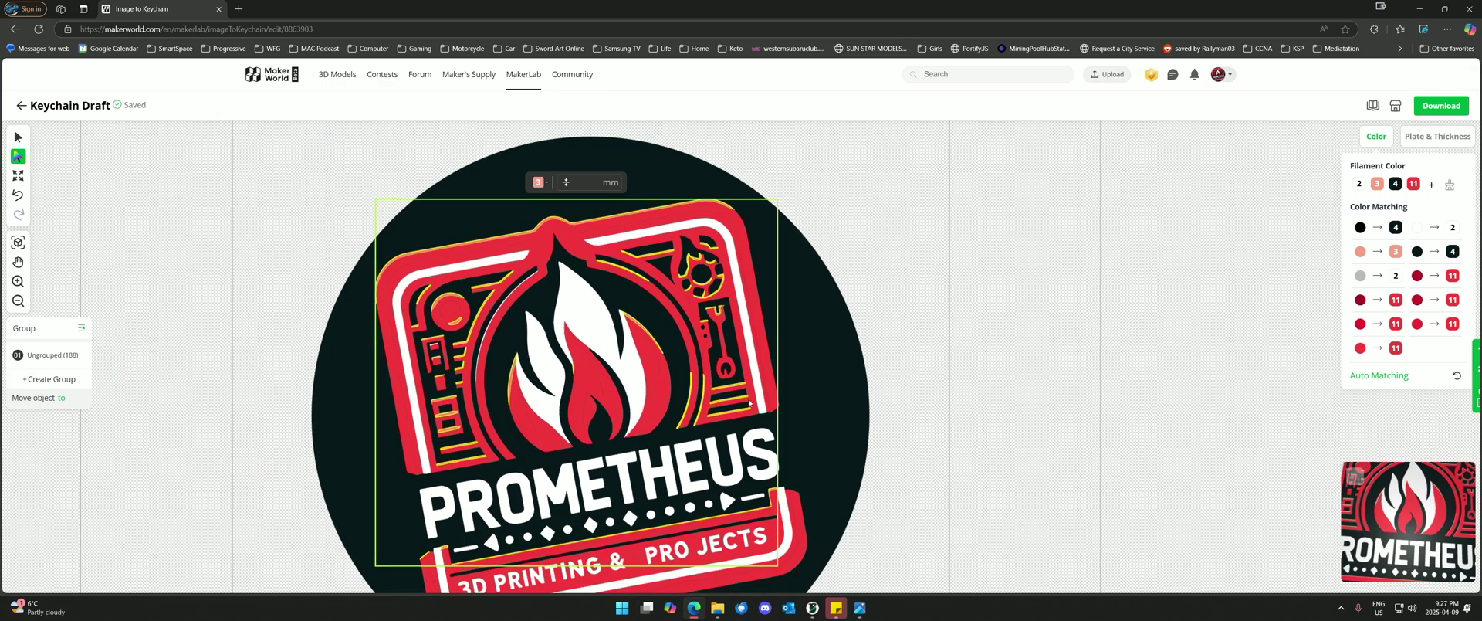
left_click(540, 184)
left_click(554, 207)
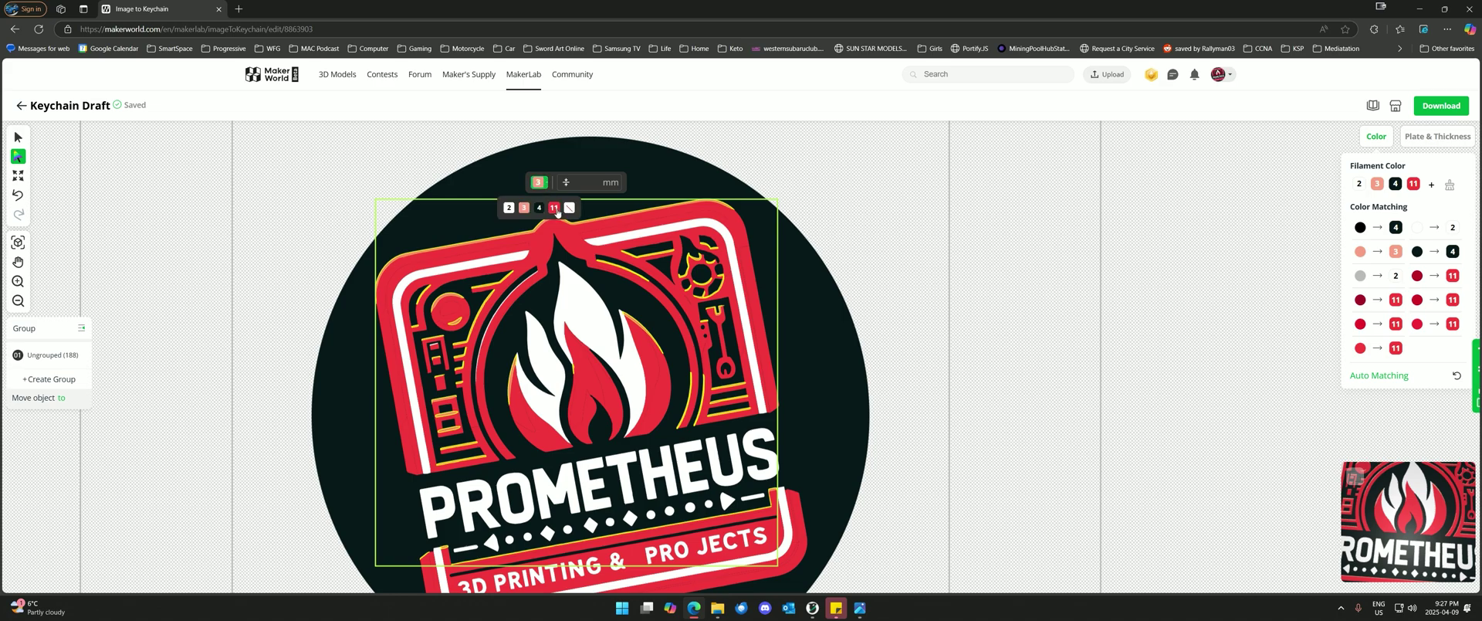
left_click(1016, 252)
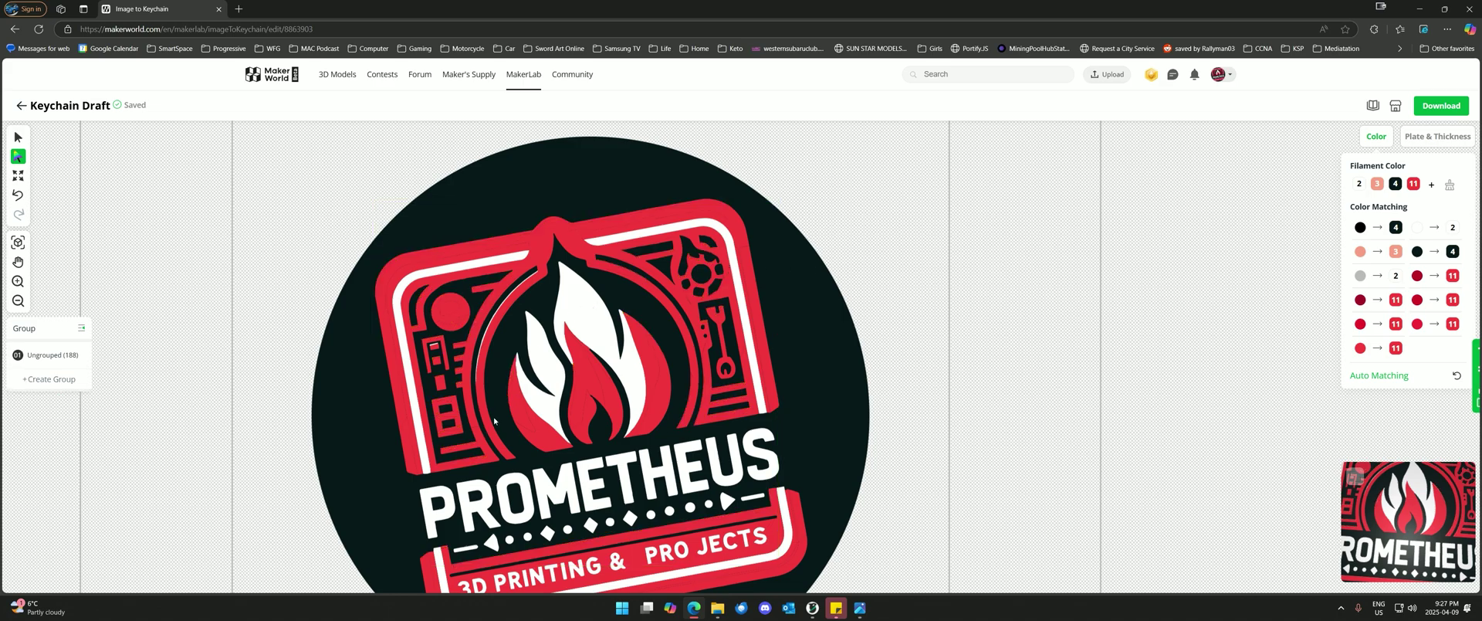
- Recolor the thin white arc along the ring beside the flame to red filament 11 and deselect it
scroll(502, 351, "up", 5)
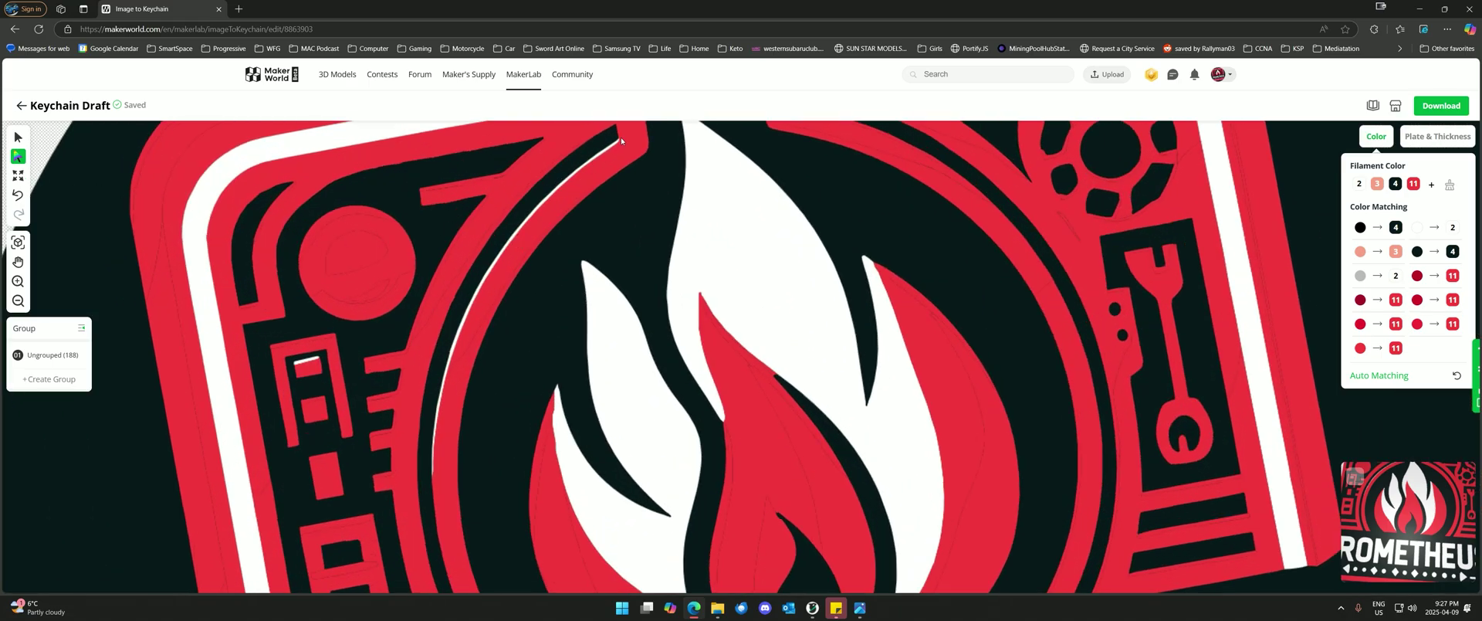
scroll(734, 281, "down", 5)
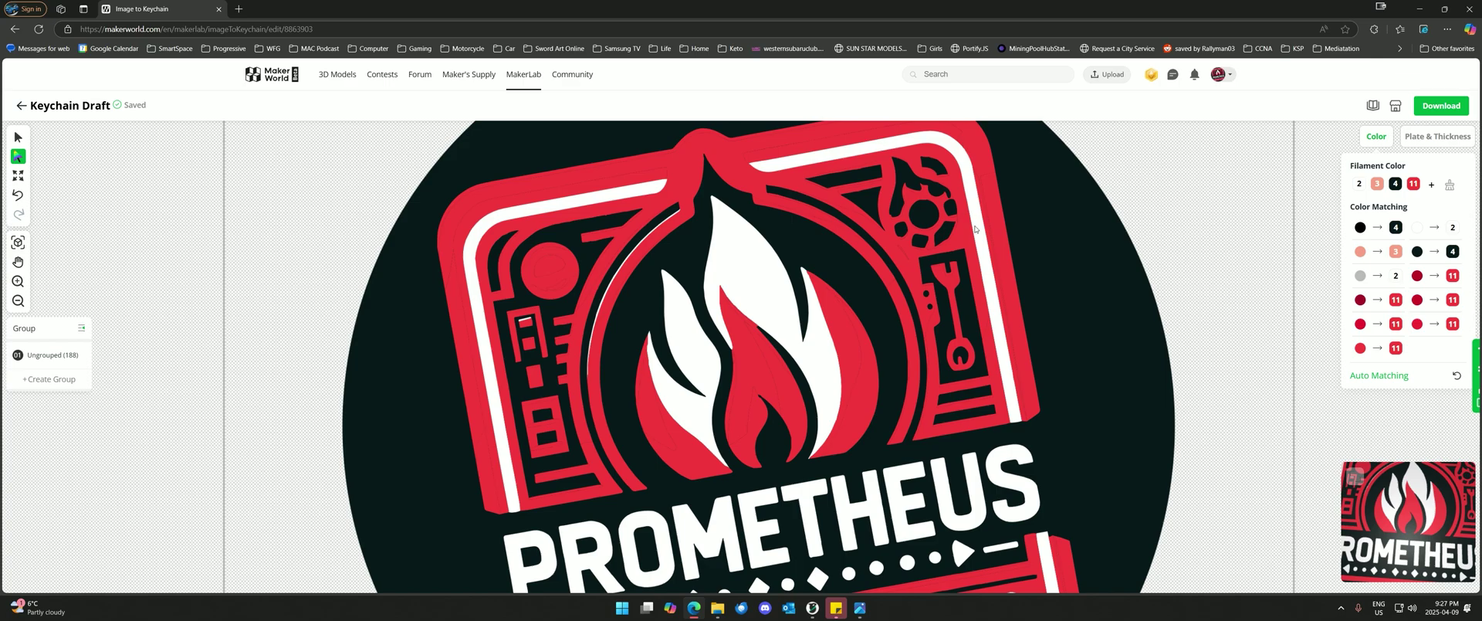
scroll(653, 293, "up", 3)
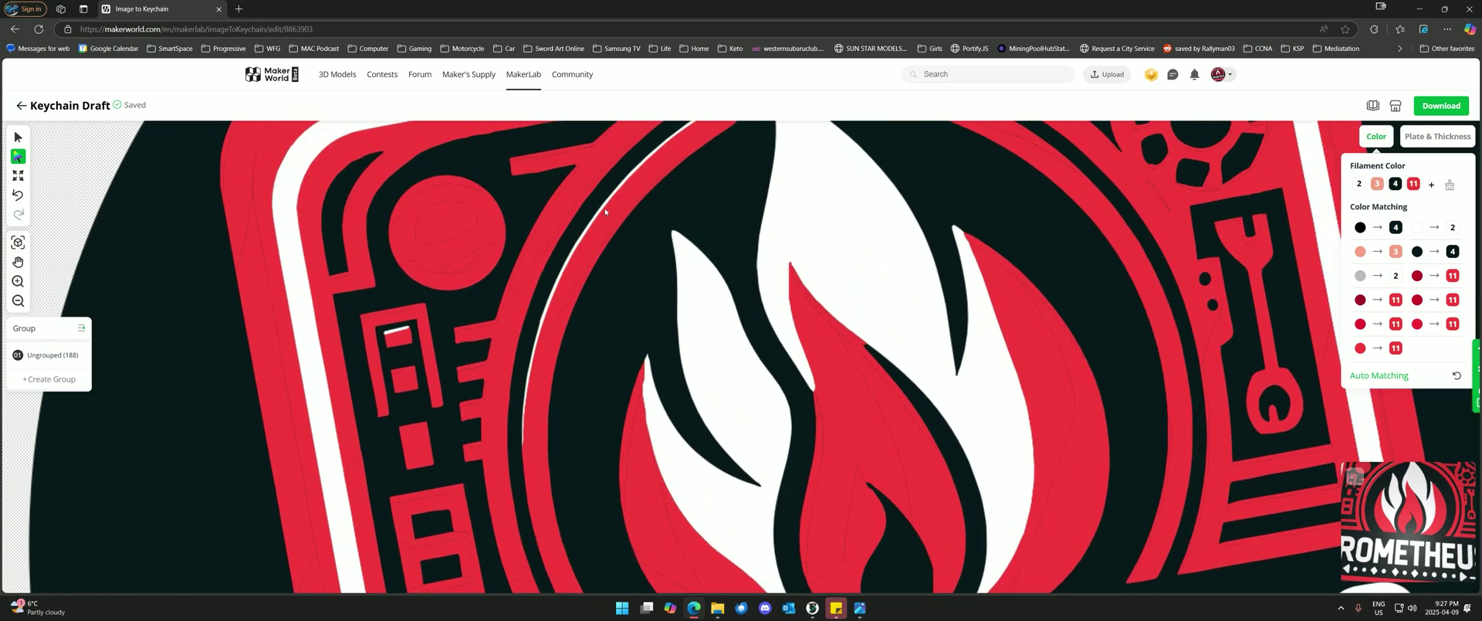
left_click(18, 139)
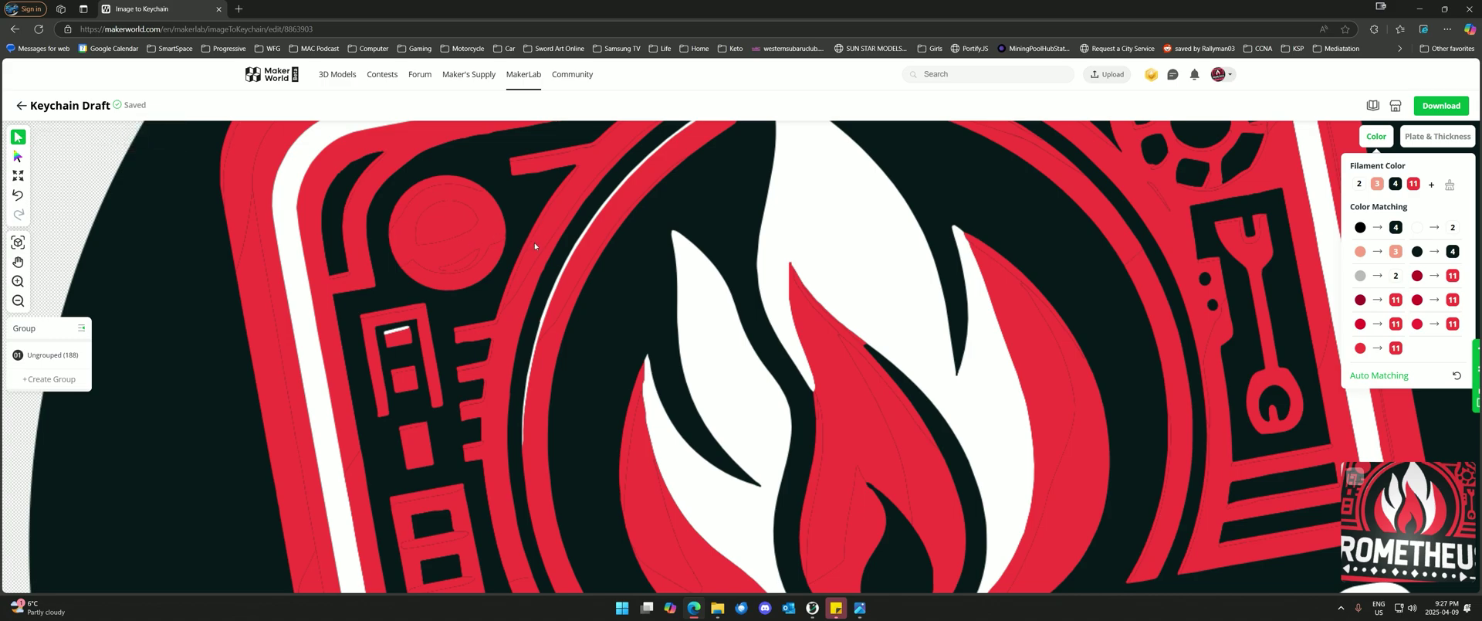
left_click(573, 254)
left_click(578, 464)
left_click(593, 490)
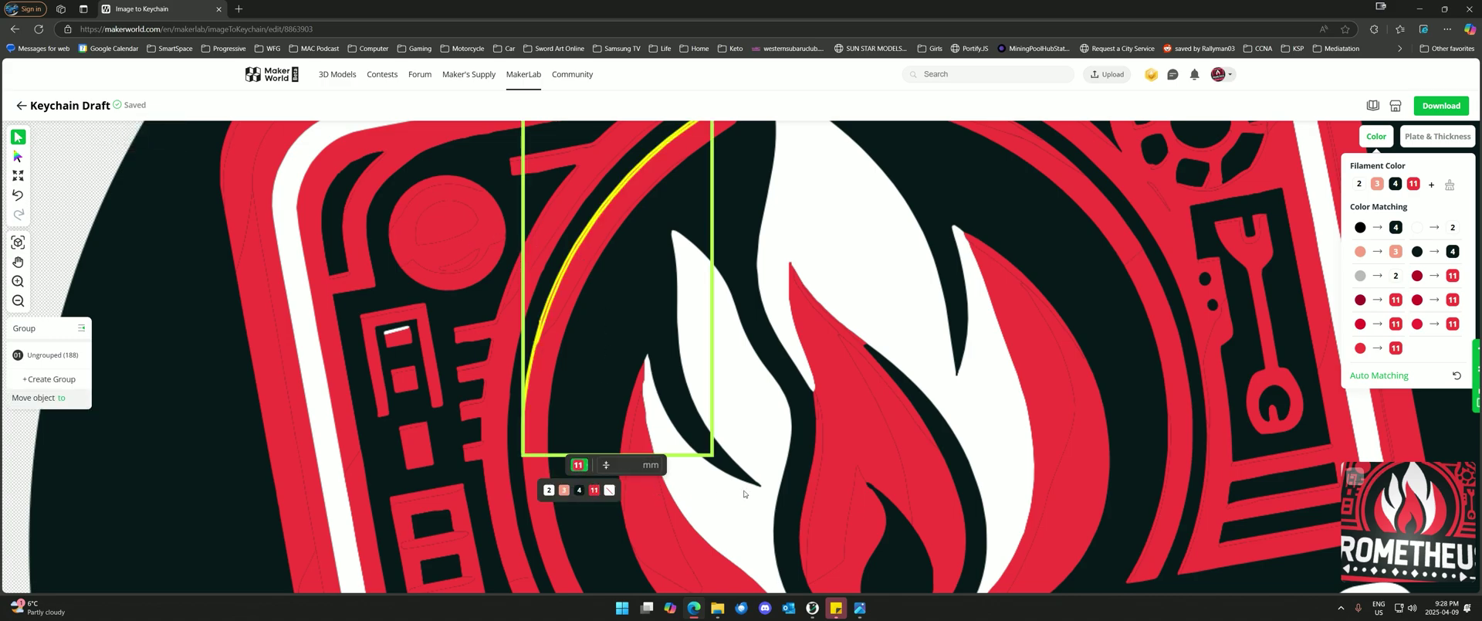
scroll(744, 493, "down", 5)
left_click(1194, 391)
- Review the finished logo and plate settings, and download the design as a 3MF file for the 0.4 mm nozzle
scroll(1195, 392, "down", 1)
middle_click_drag(1190, 432, 1026, 354)
scroll(1018, 394, "up", 3)
scroll(1009, 395, "down", 1)
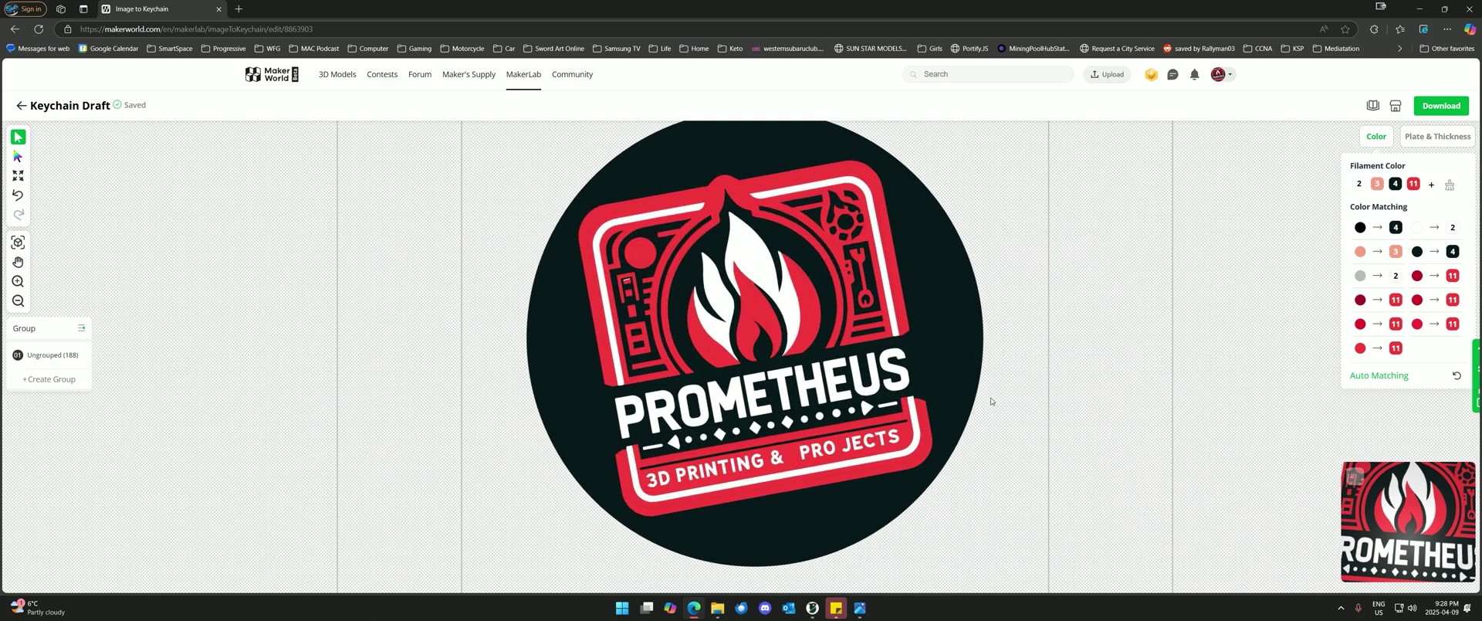
scroll(983, 399, "down", 1)
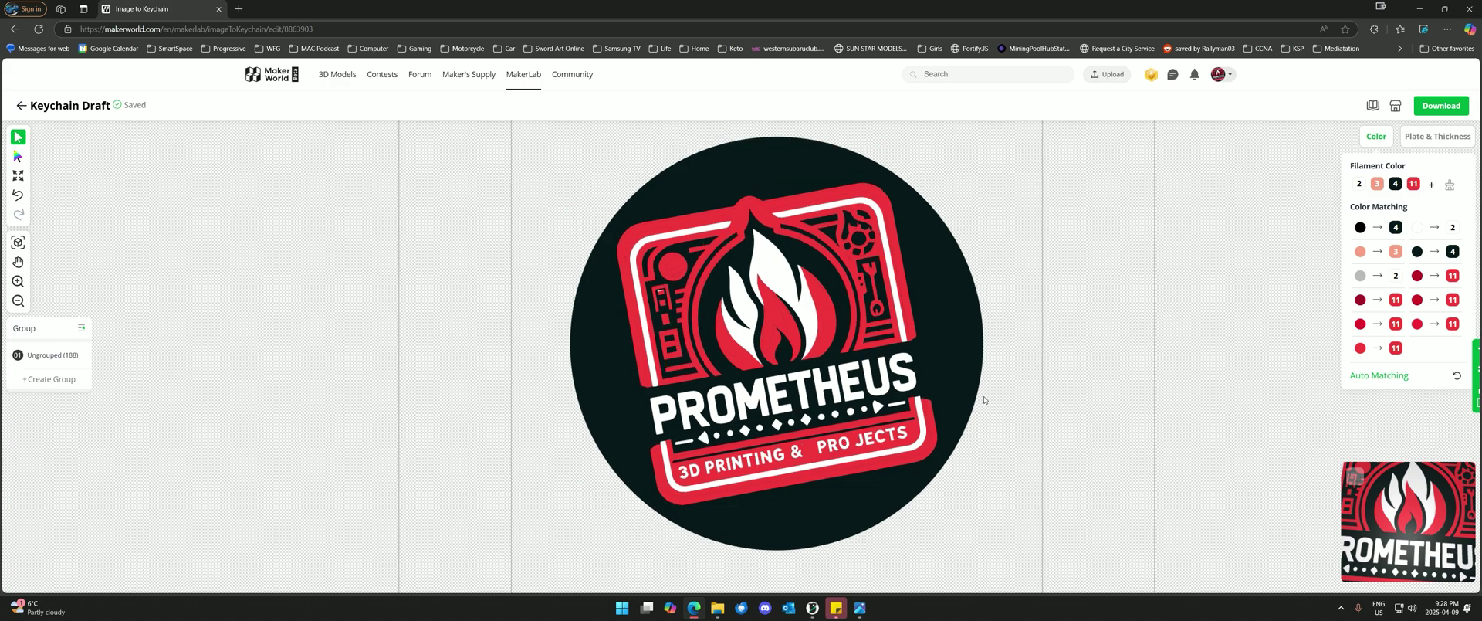
left_click(1441, 137)
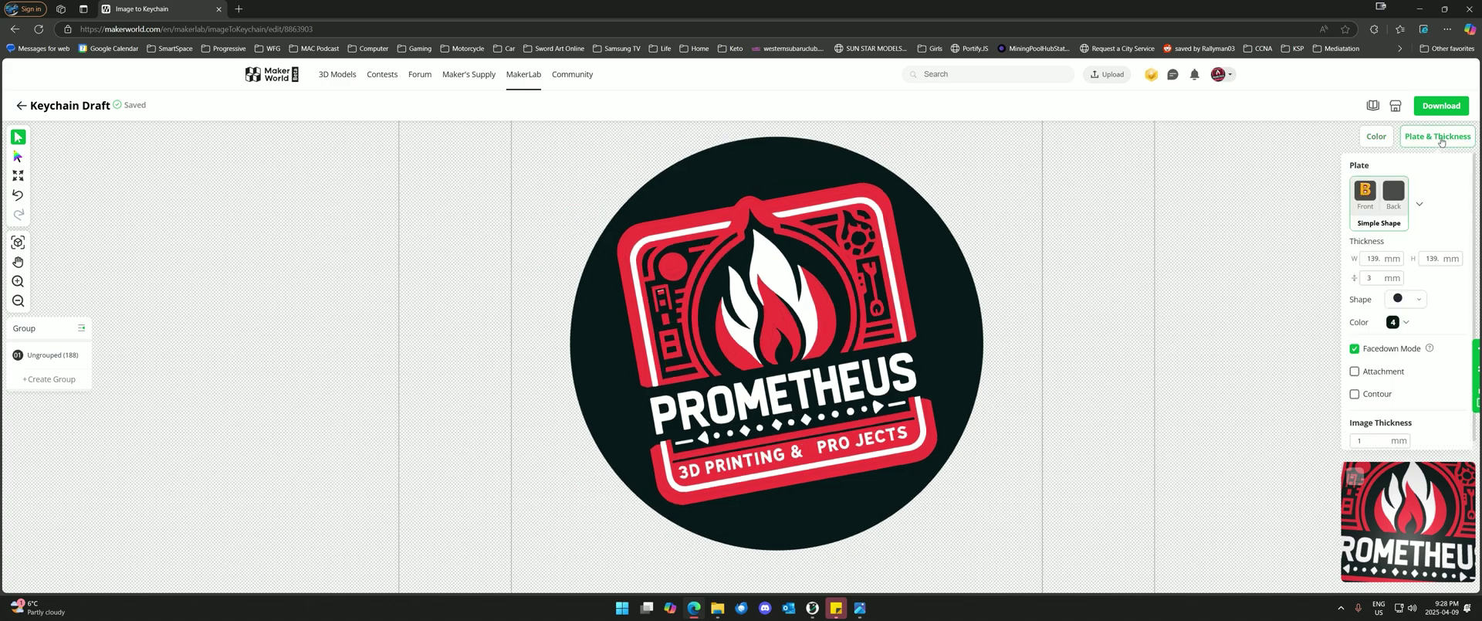
left_click(1376, 136)
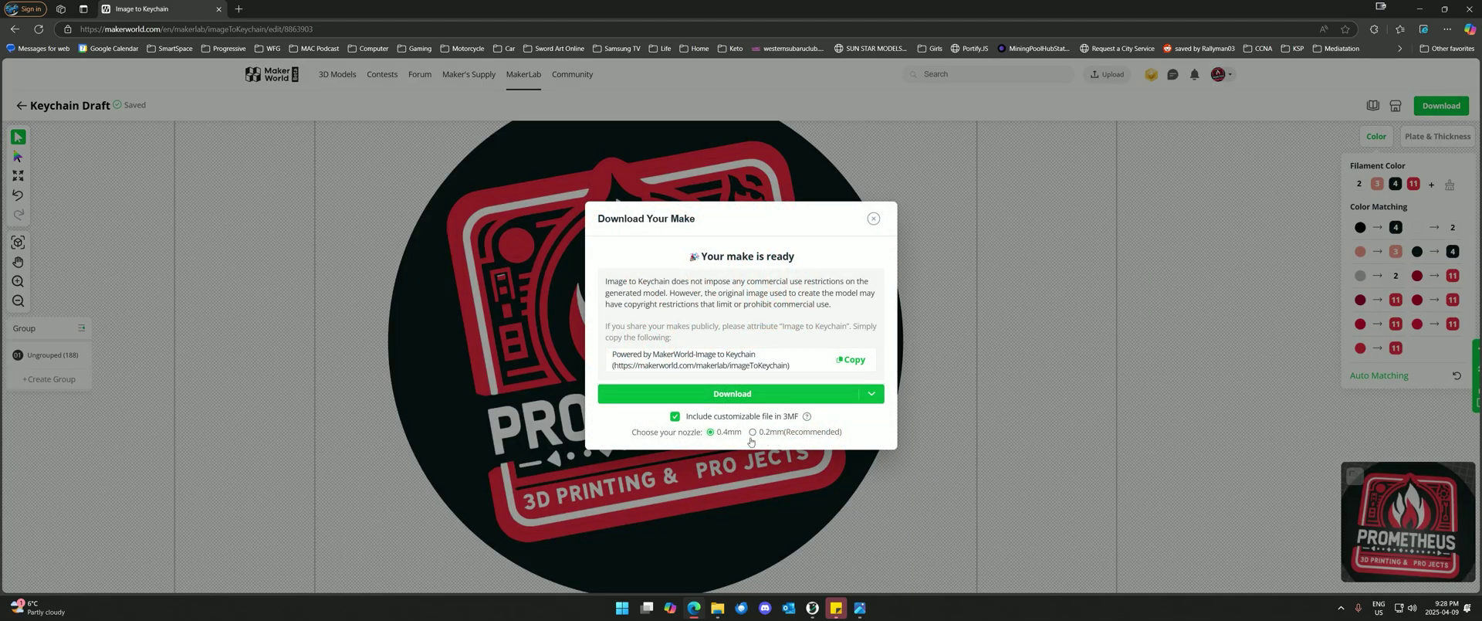
mouse_move(881, 401)
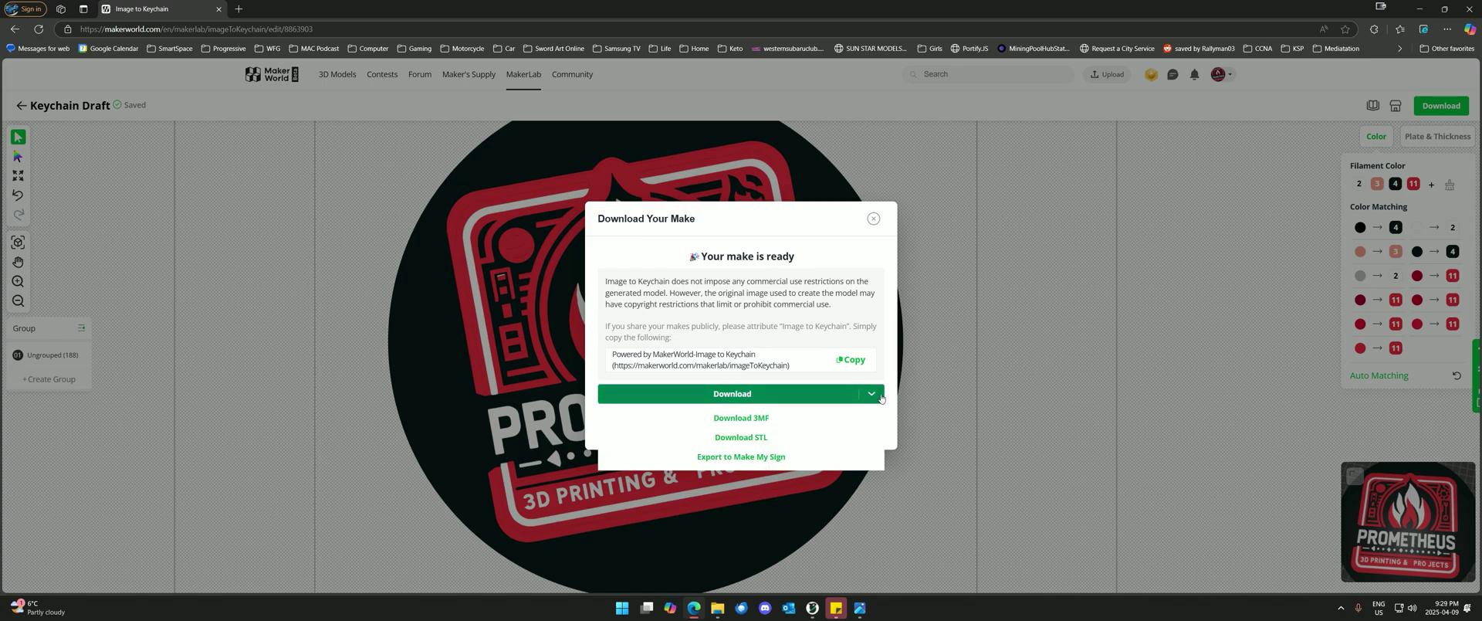
left_click(768, 422)
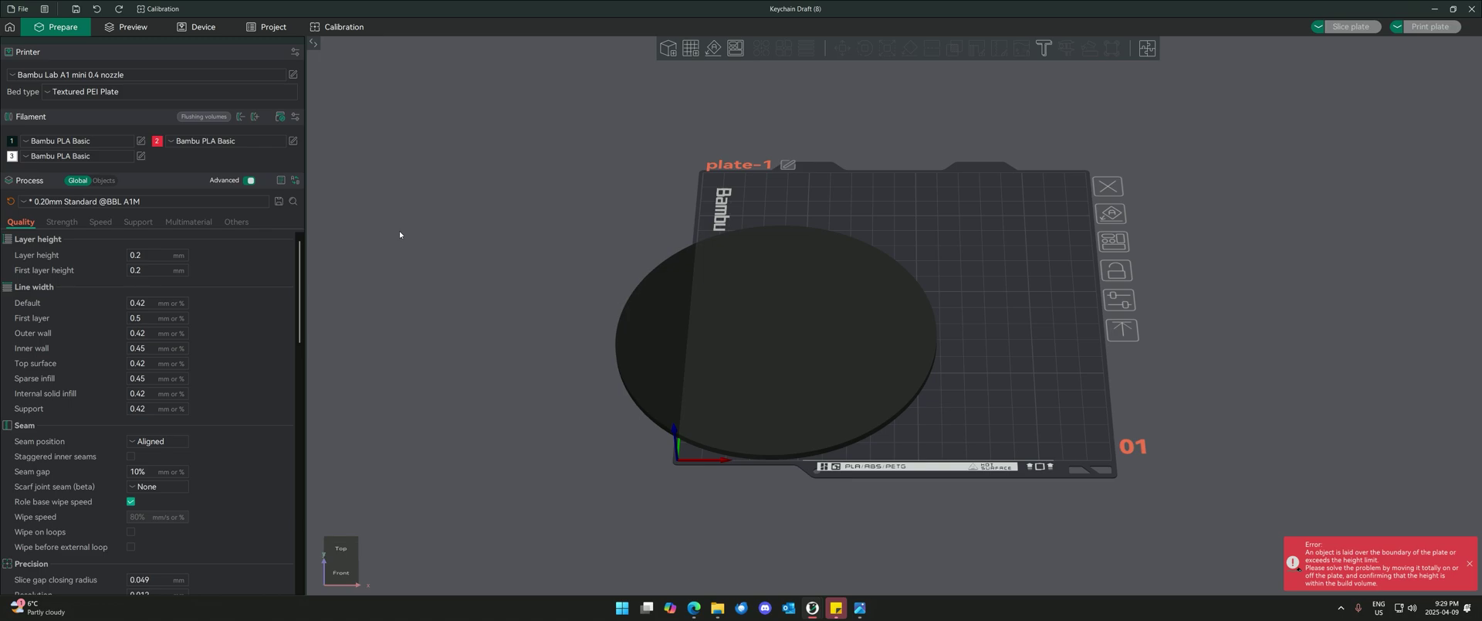
- Switch the printer preset to Bambu Lab P1P 0.4 nozzle - Reduce Purge (unofficial) and transfer the modified process settings
left_click(113, 76)
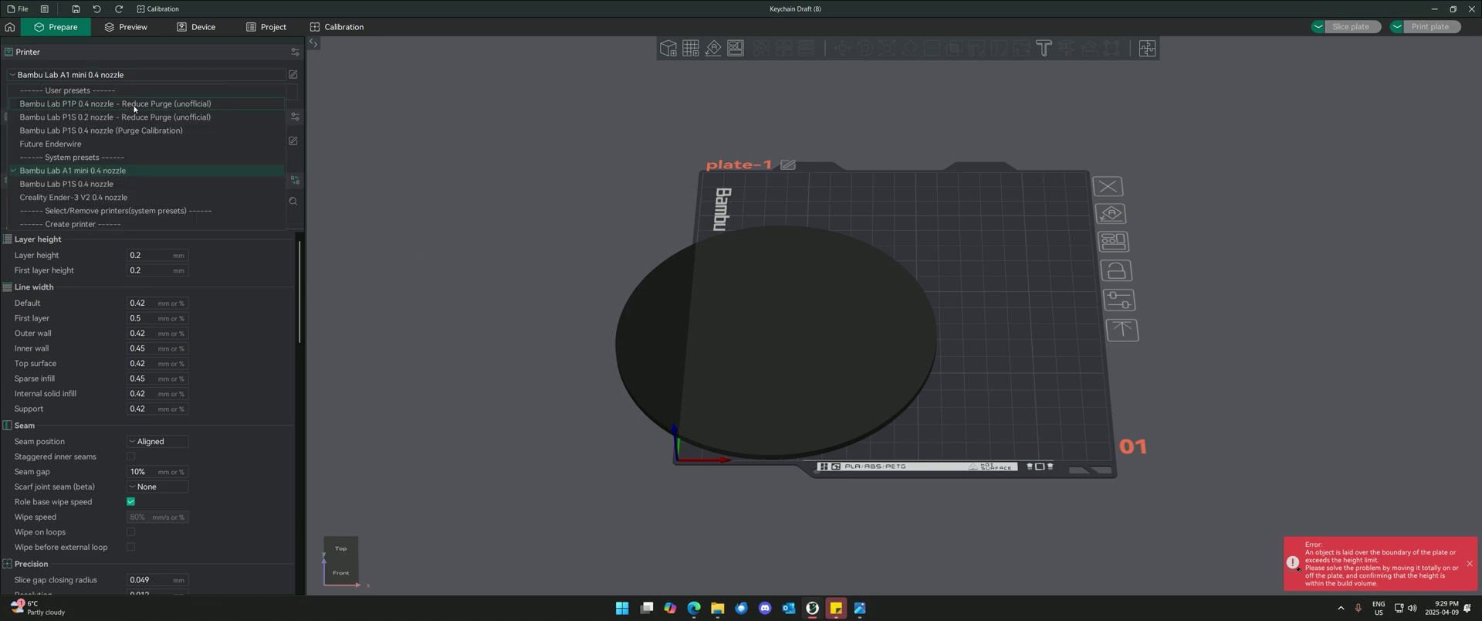
left_click(134, 105)
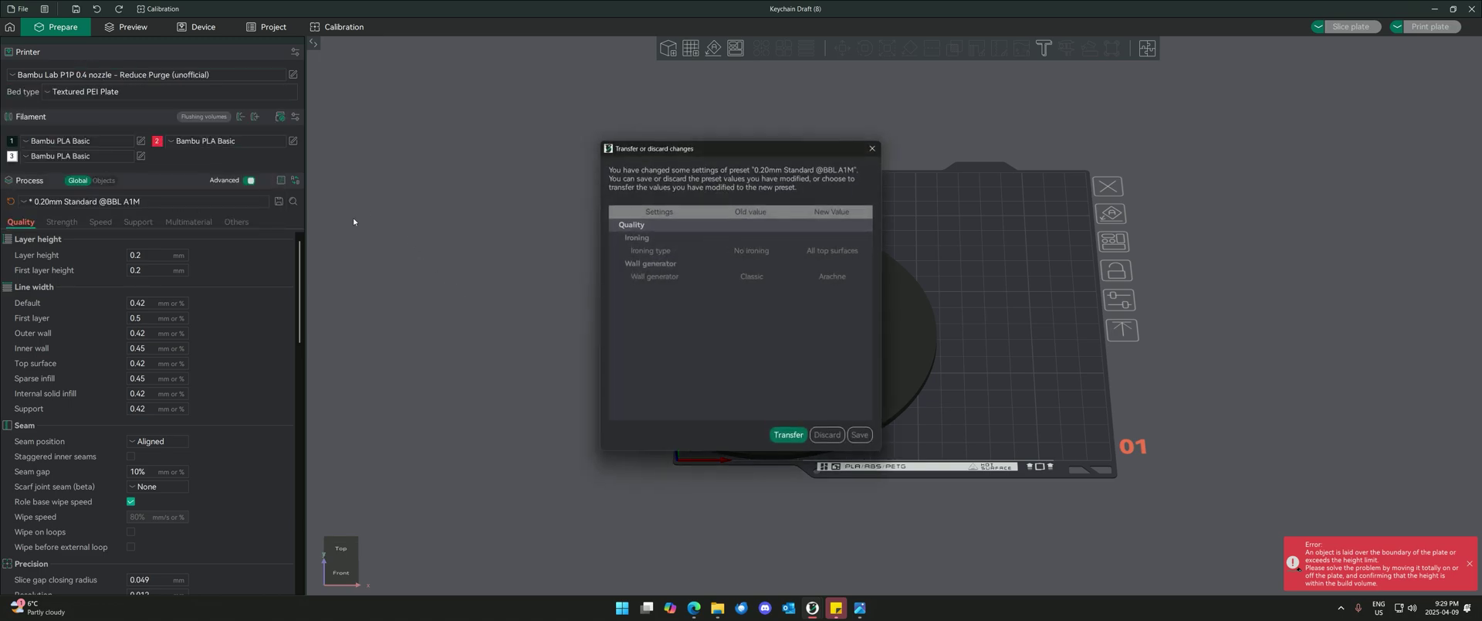
left_click(788, 434)
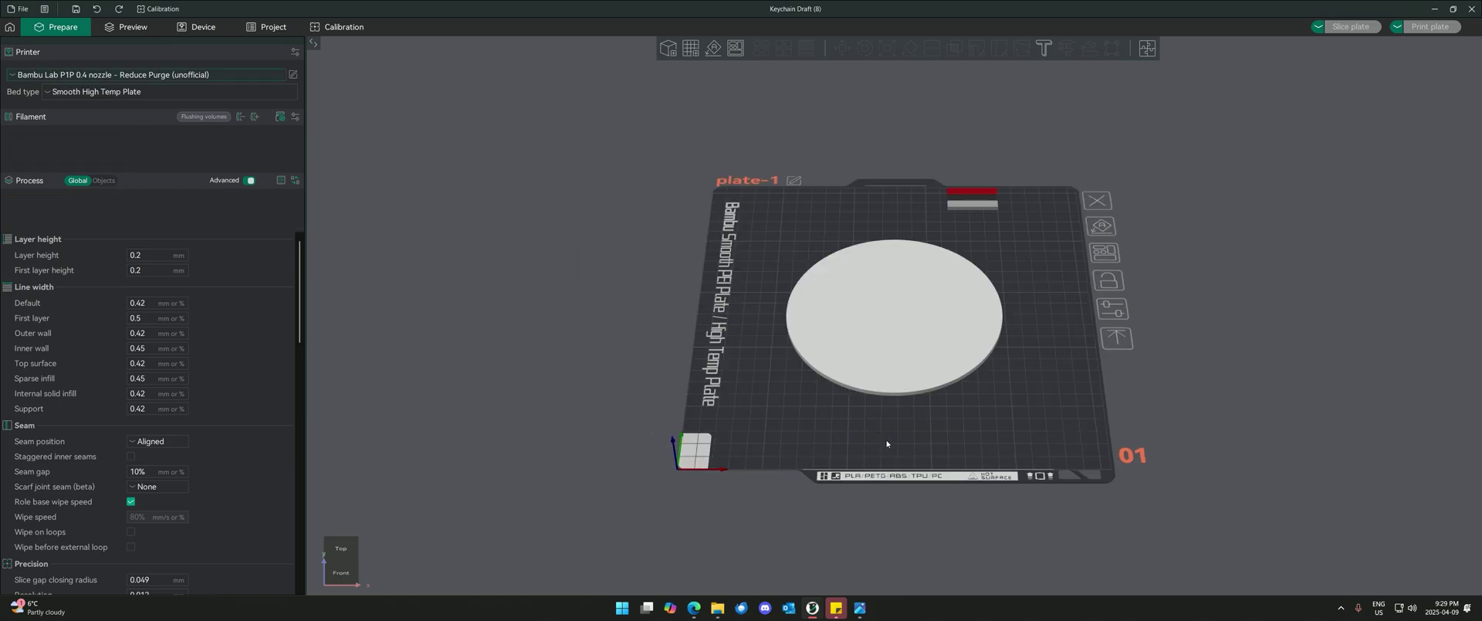
- Assign the AMS SUNLU PLA+ filaments to the design: black to filament 1, red to filament 2 and white to filament 3
left_click_drag(844, 416, 919, 295)
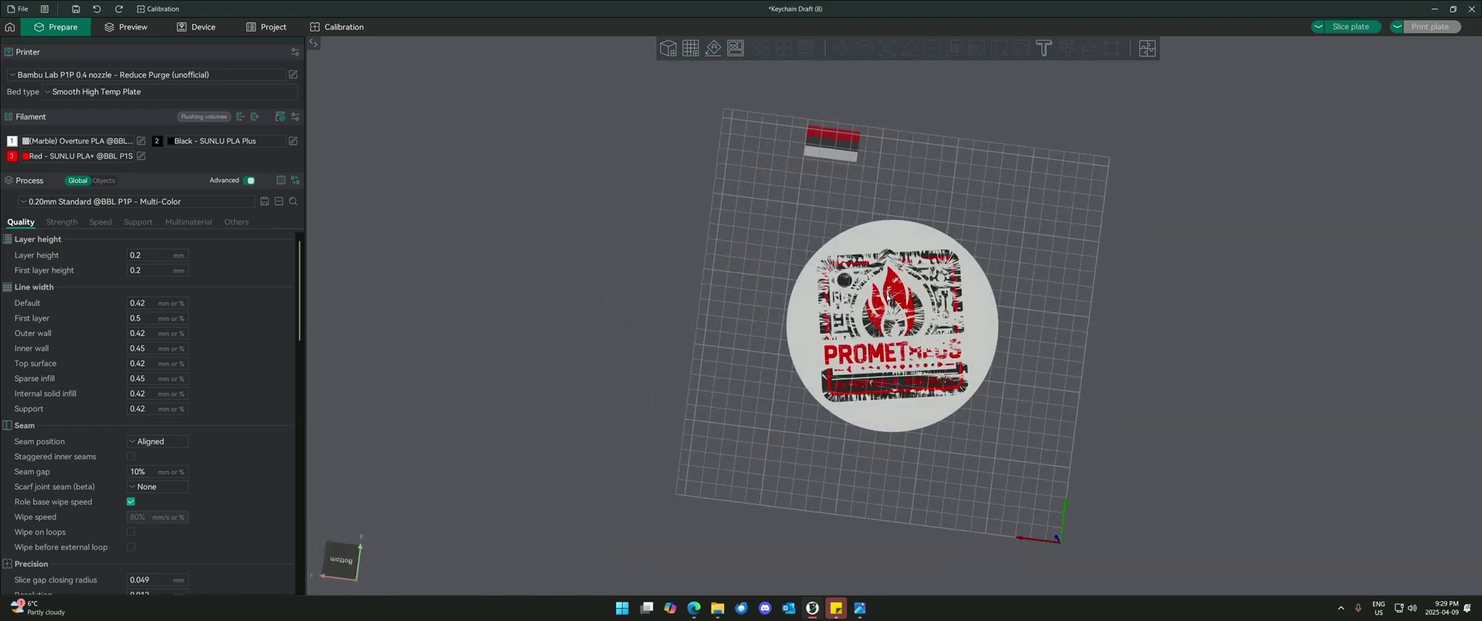
left_click_drag(1001, 401, 1017, 386)
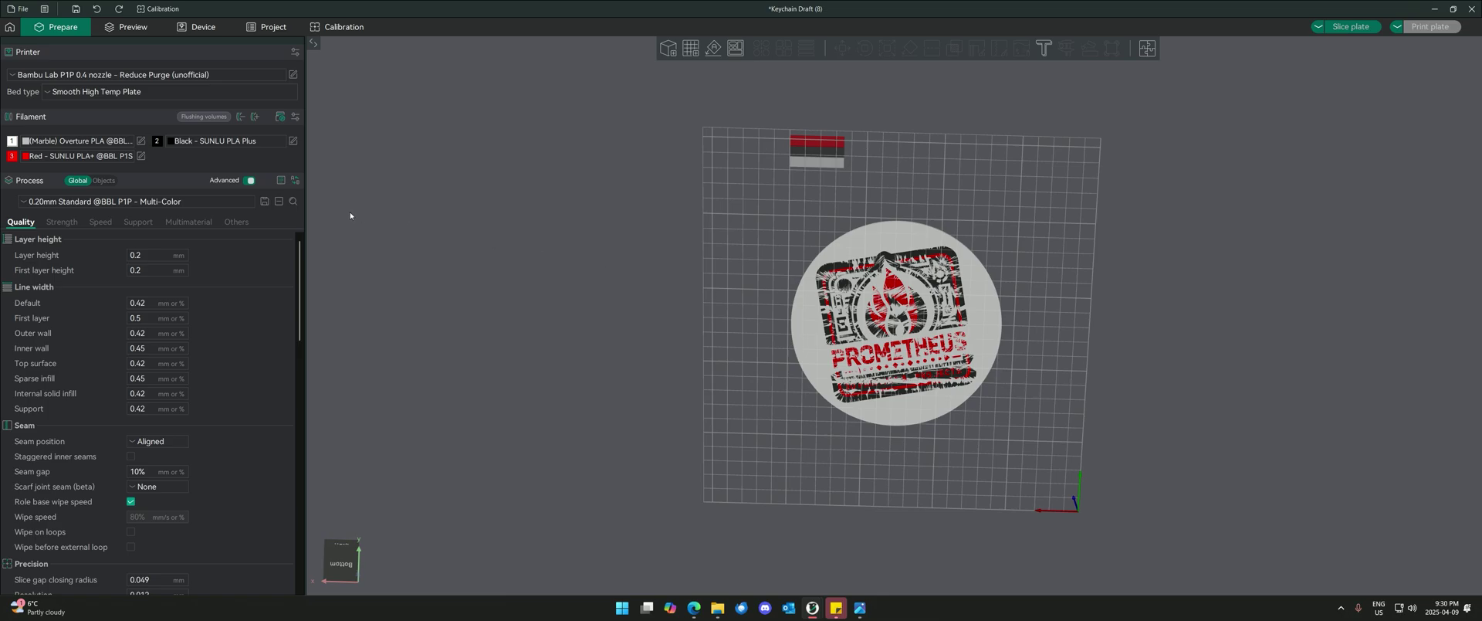
left_click(63, 142)
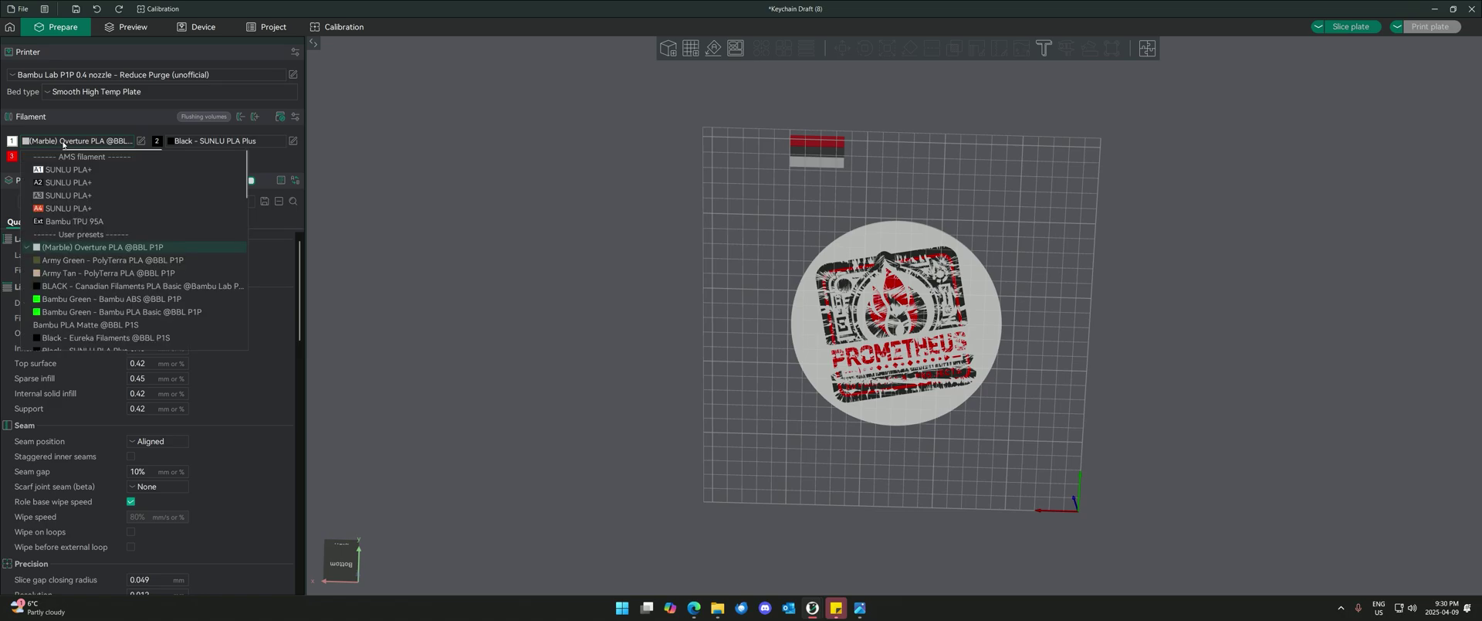
left_click(68, 169)
left_click(218, 142)
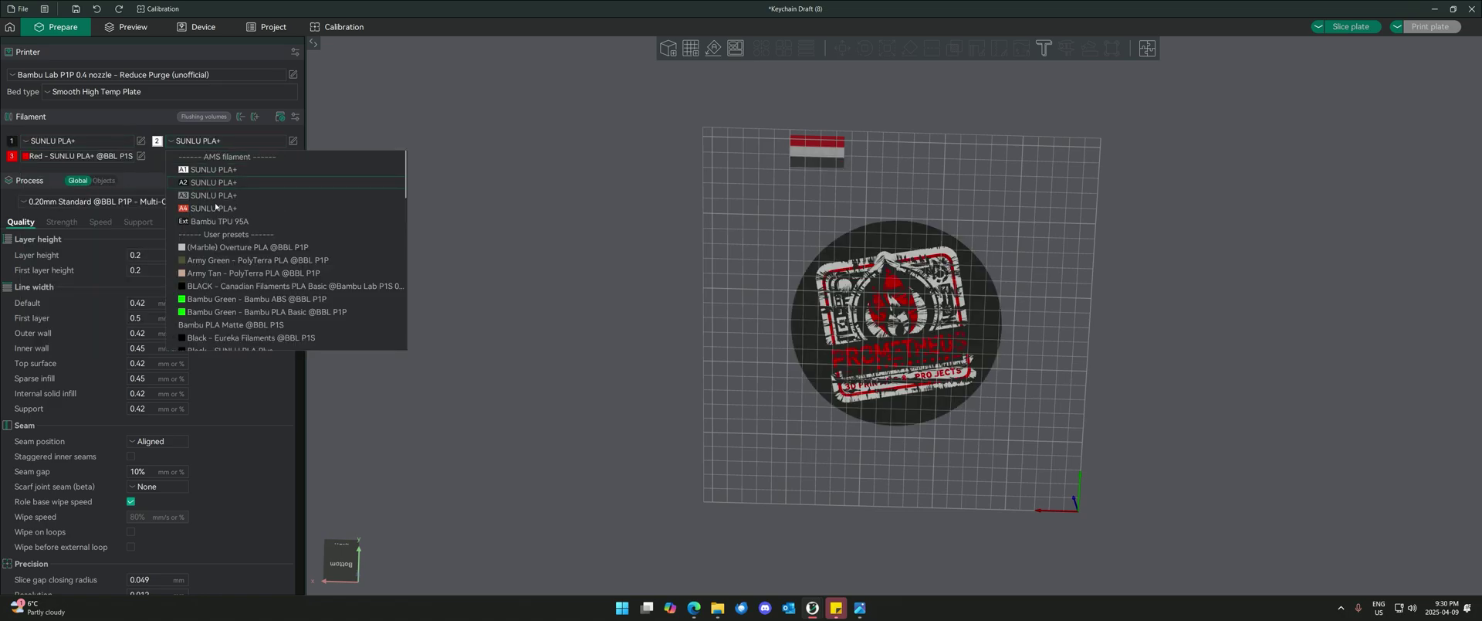
left_click(215, 170)
left_click(81, 156)
left_click(80, 186)
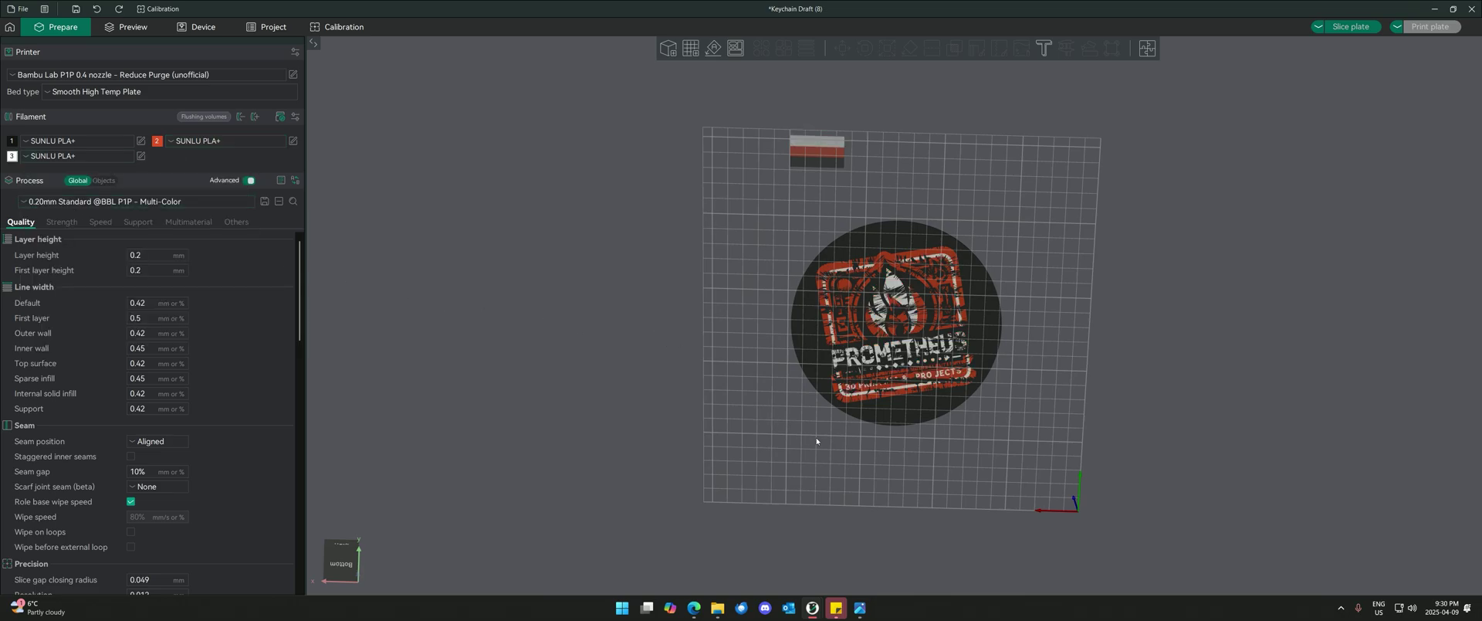
- Slice the plate, inspect the logo face from underneath, and select the black base part Default-21851 in the object list
key("ctrl+r")
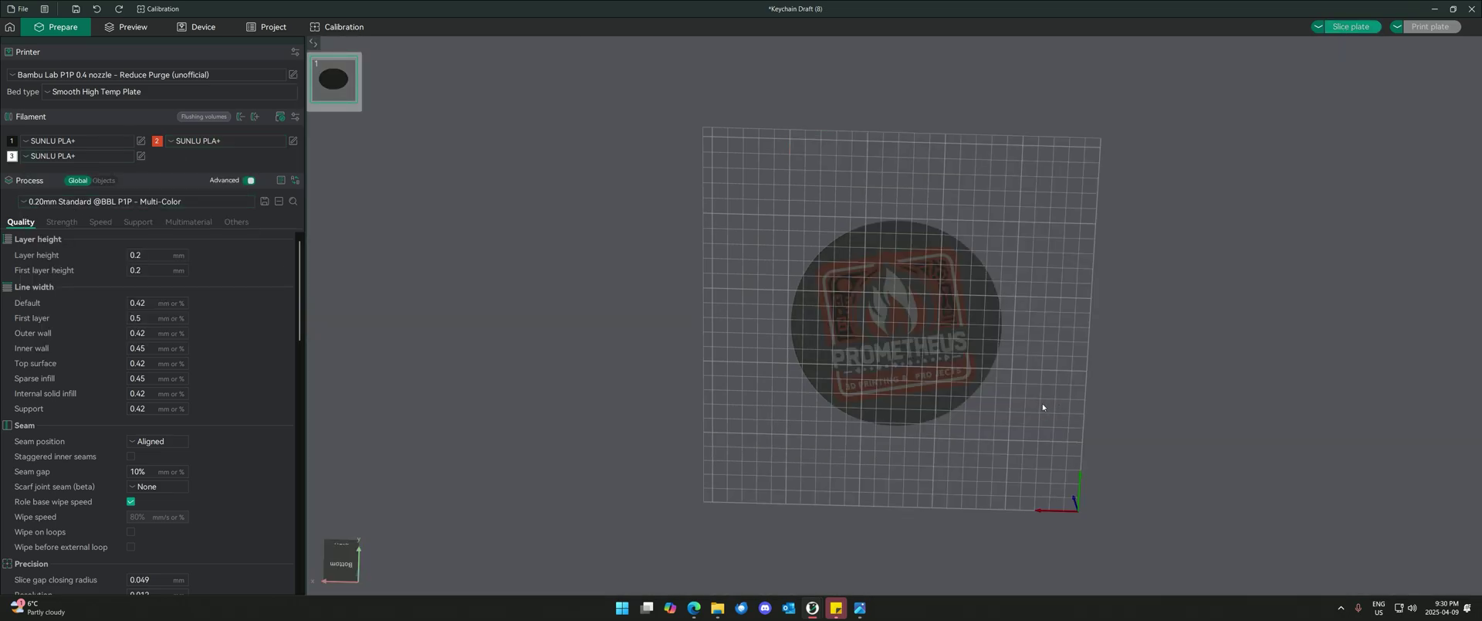
left_click_drag(1159, 423, 1099, 397)
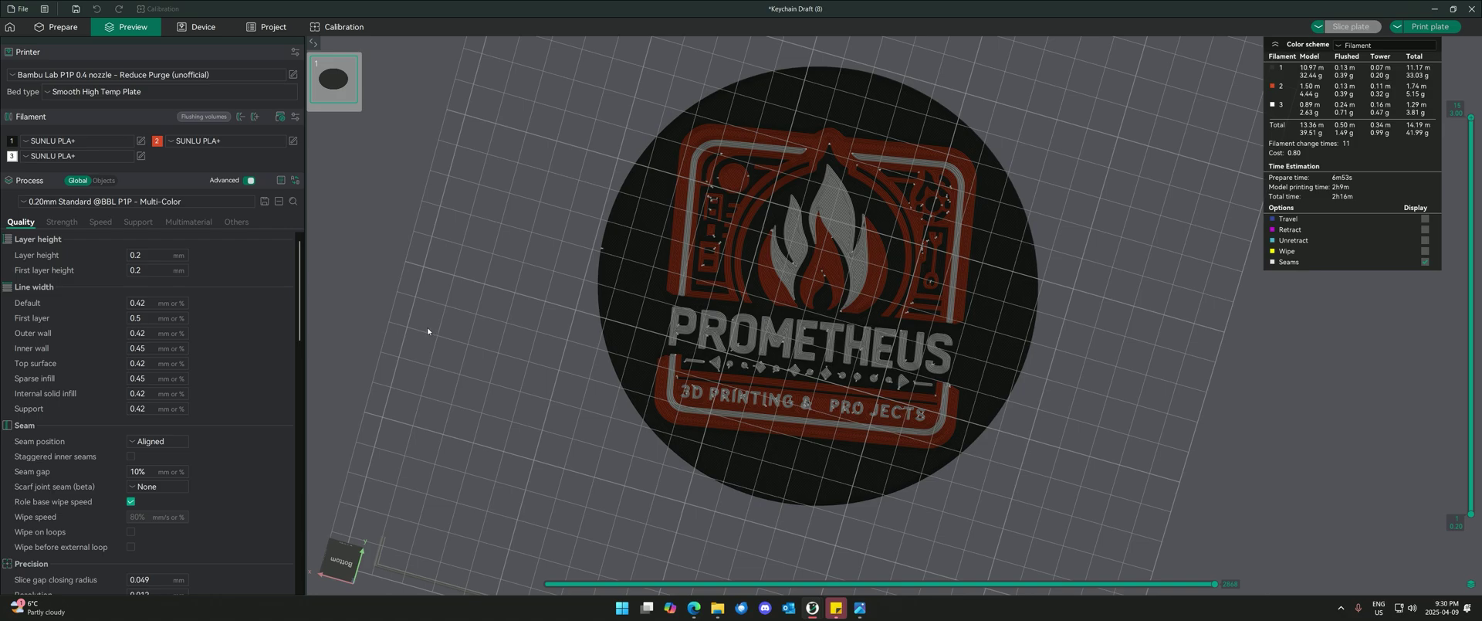
left_click(103, 181)
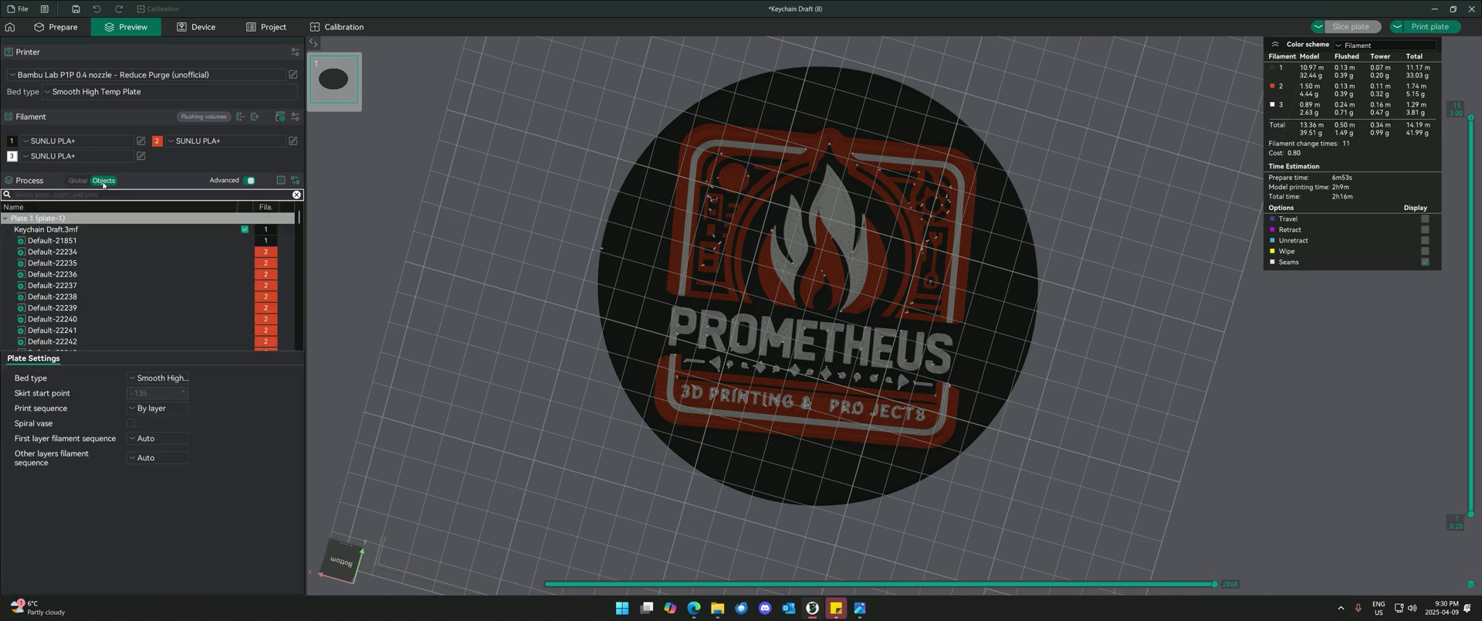
scroll(158, 245, "down", 1)
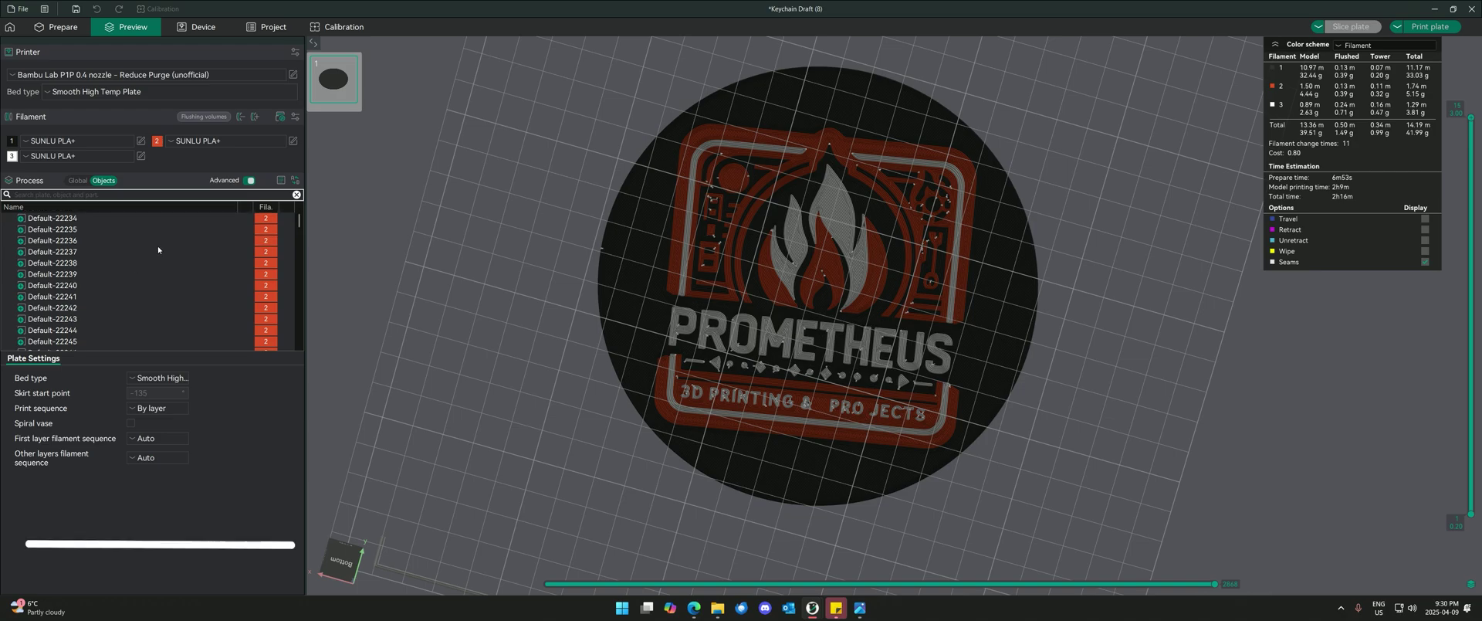
scroll(153, 248, "up", 1)
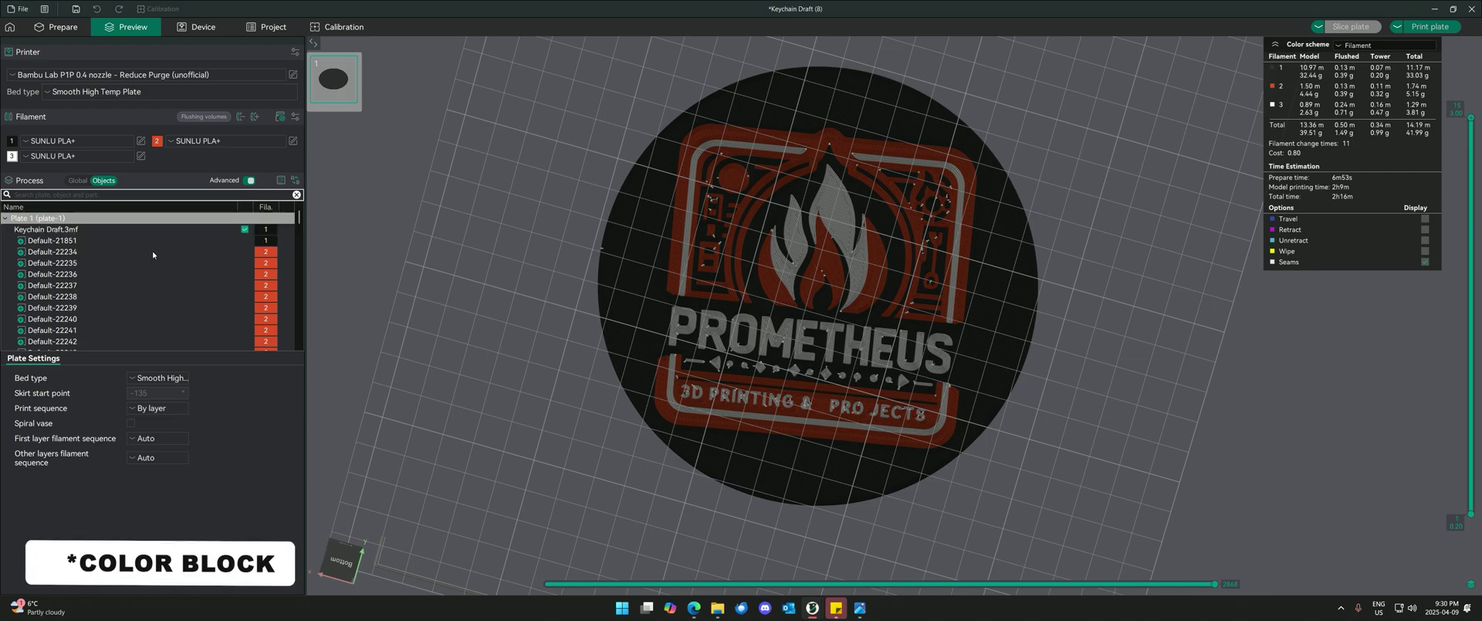
left_click(77, 241)
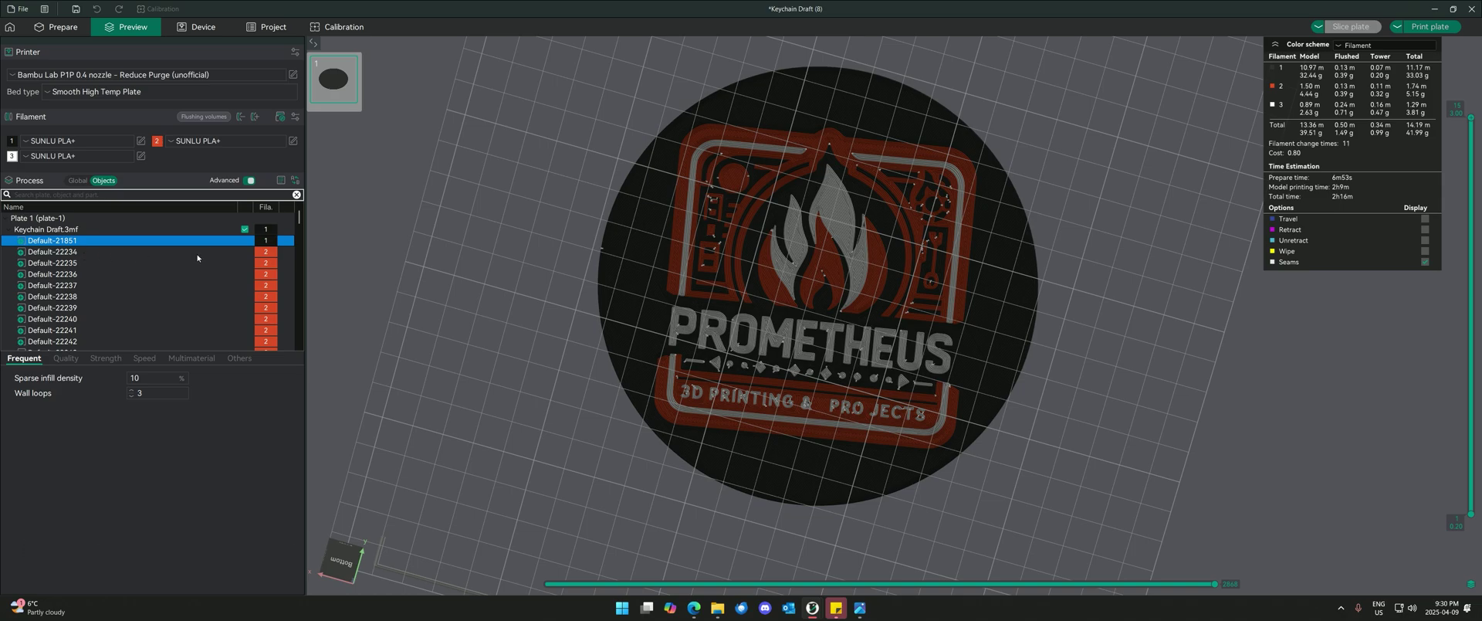
- Try assigning white filament 3 to parts Default-22234 and Default-22235 of the keychain, and undo both color changes
key("ctrl+Tab")
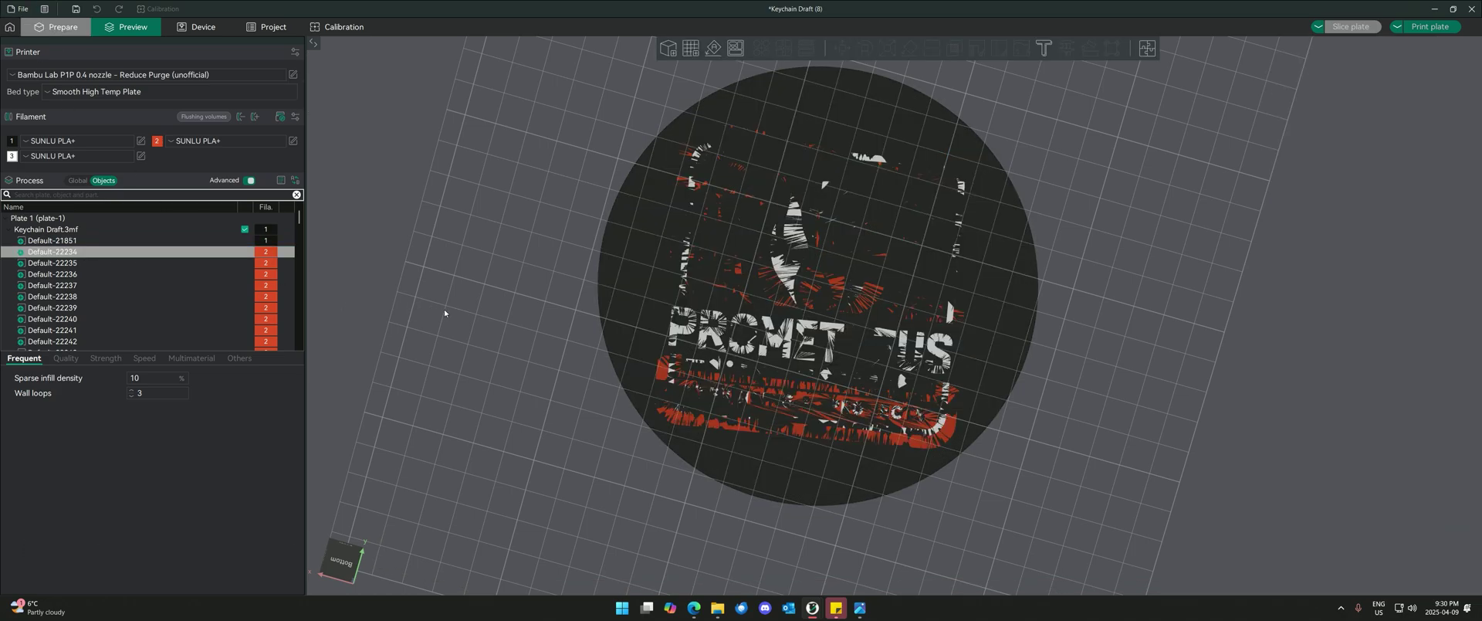
left_click(204, 252)
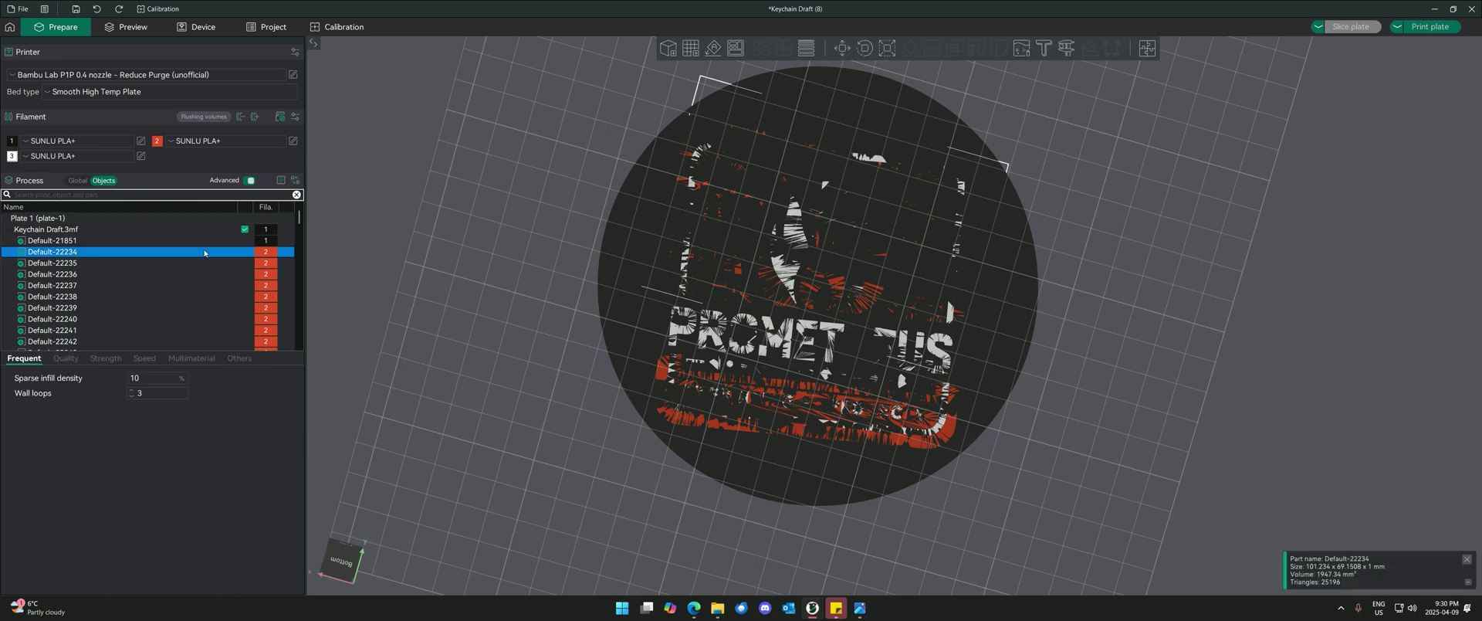
key("3")
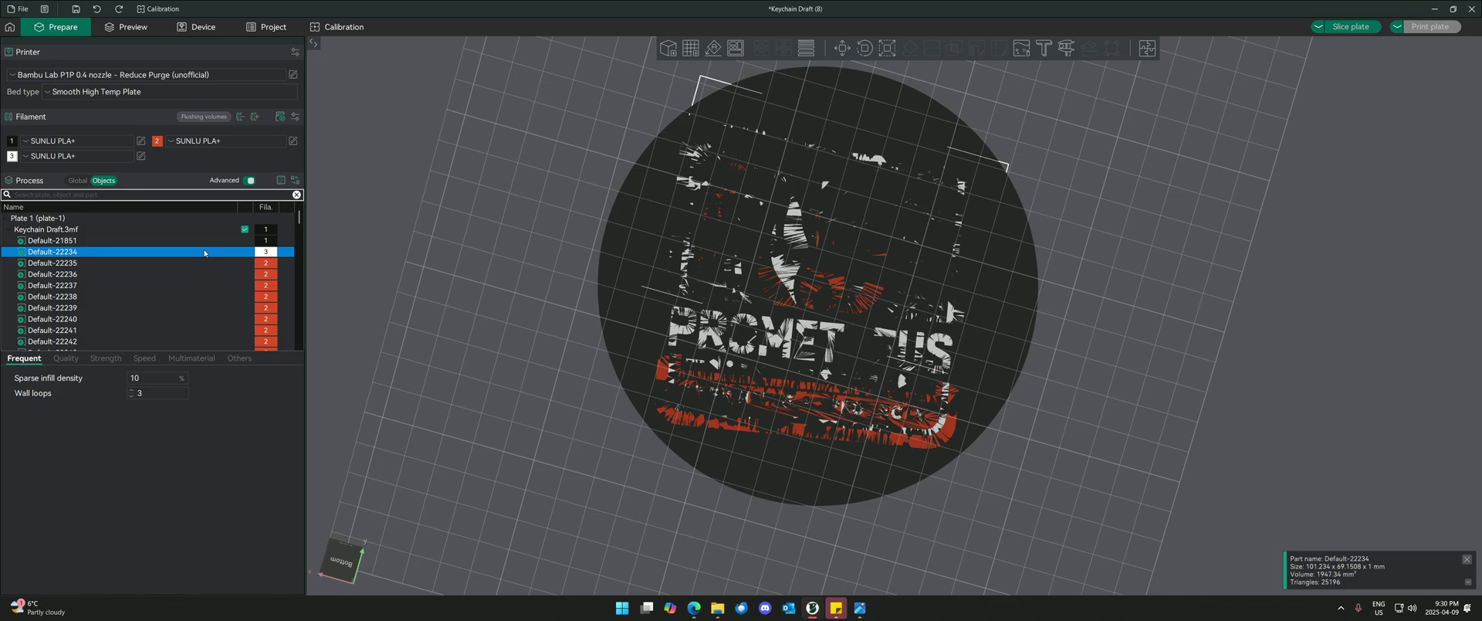
left_click(220, 263)
key("3")
key("ctrl+z")
key("ctrl+z")
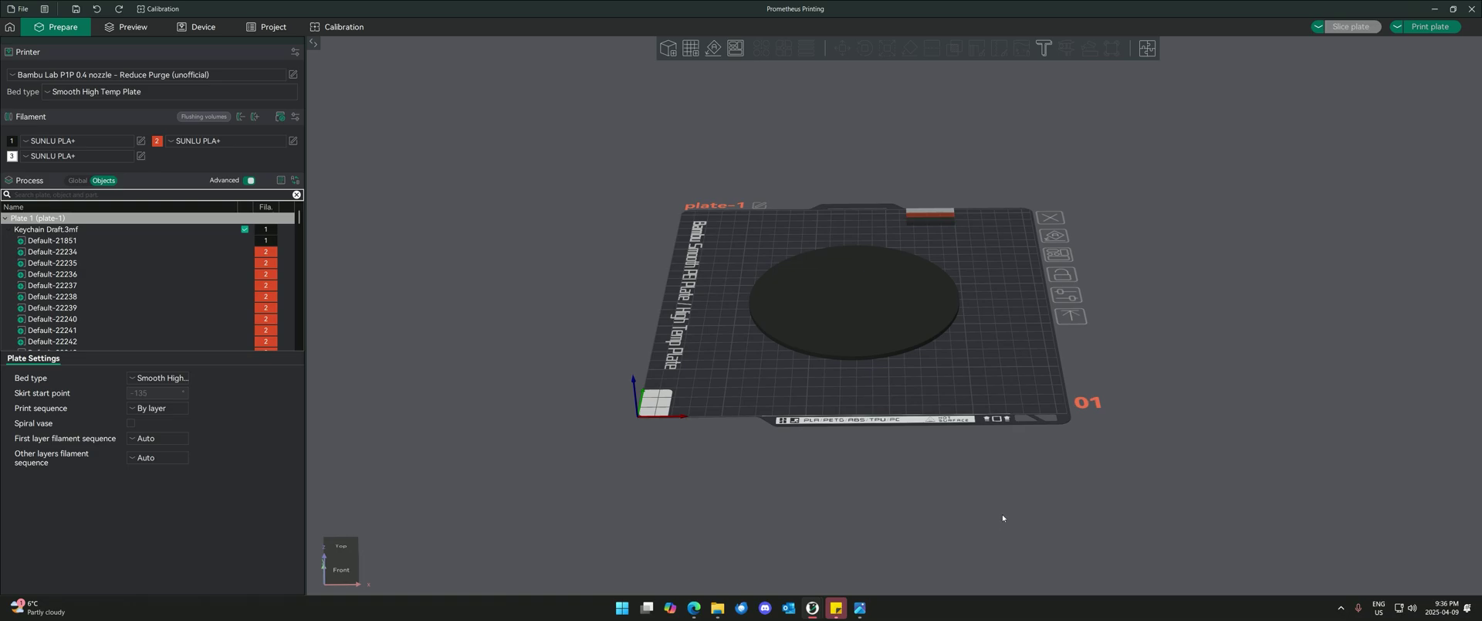
- Switch to the Interchangable Helmet Mount project and try exporting its Negative Insert.step object as one STL
key("1")
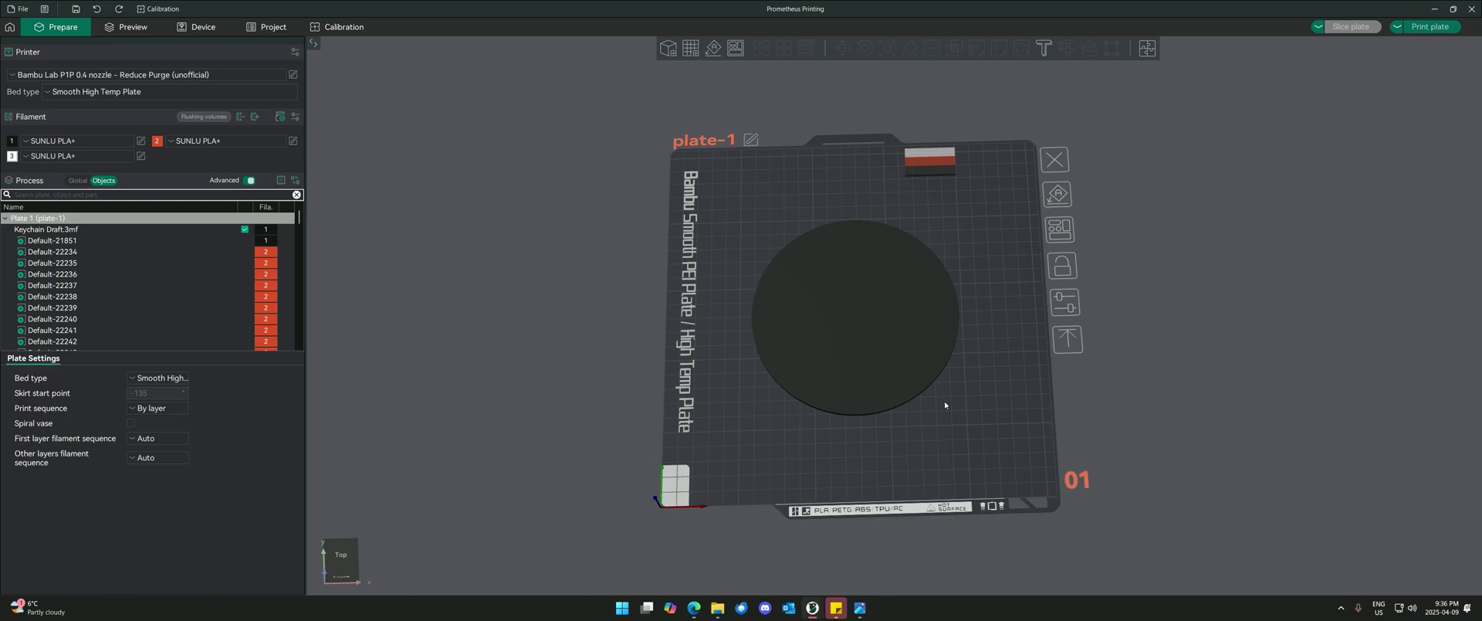
left_click_drag(962, 409, 959, 408)
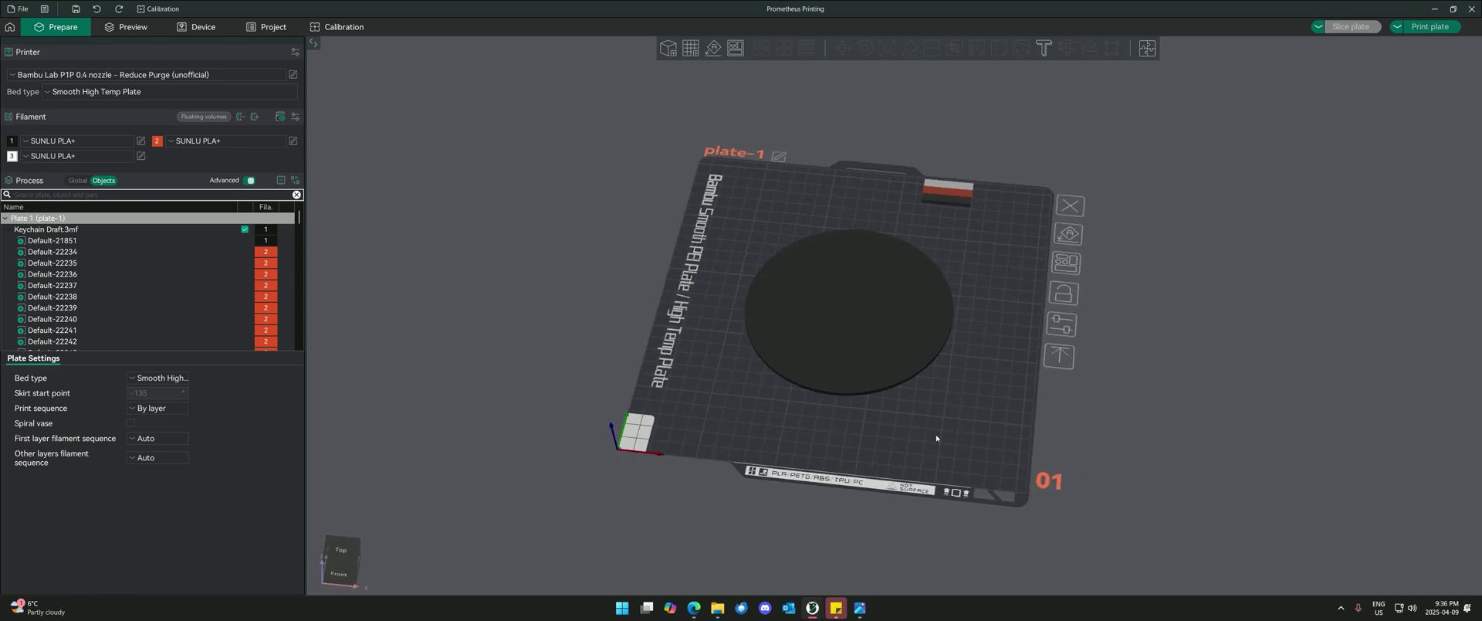
mouse_move(815, 610)
left_click(857, 574)
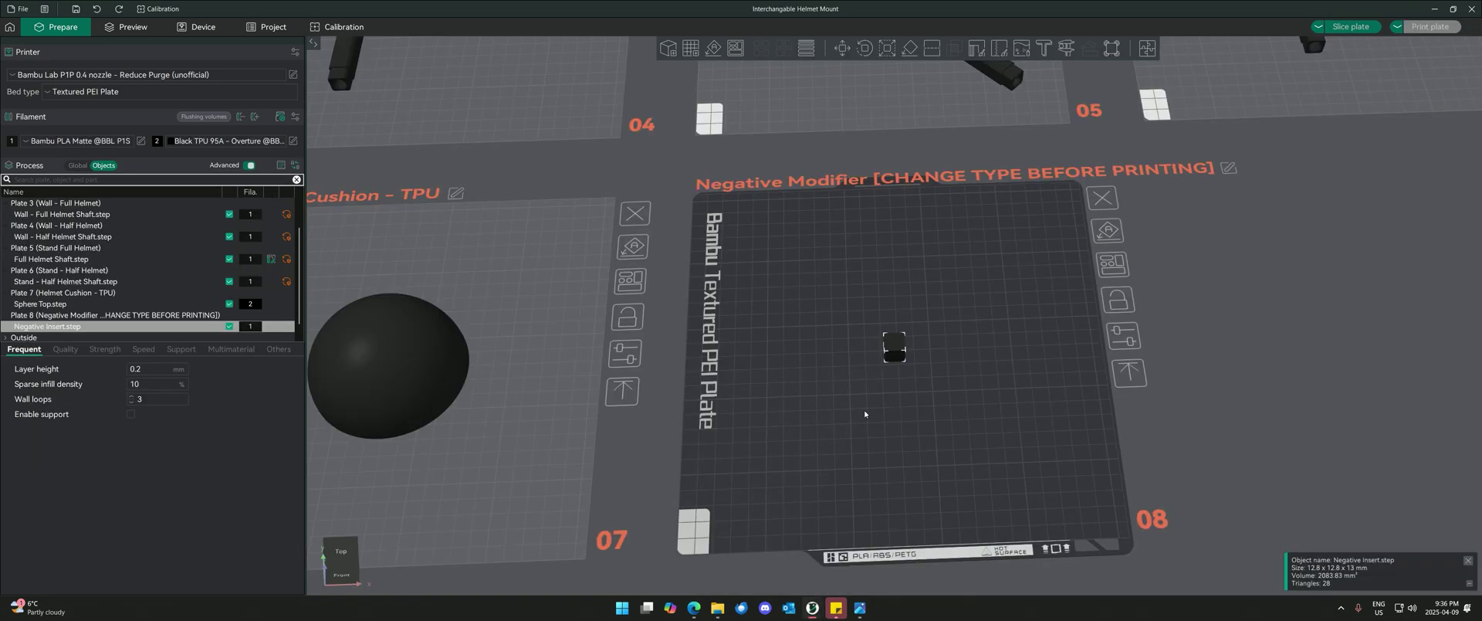
left_click_drag(918, 419, 916, 413)
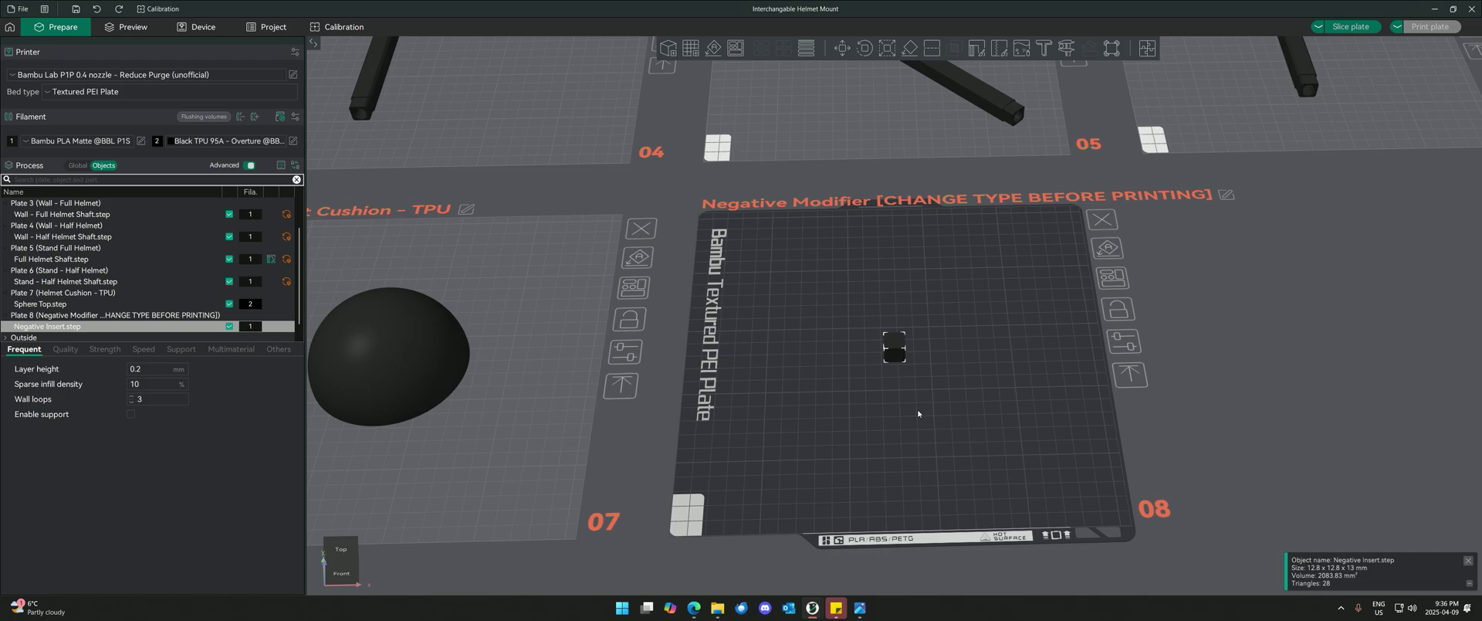
left_click(896, 346)
right_click(897, 345)
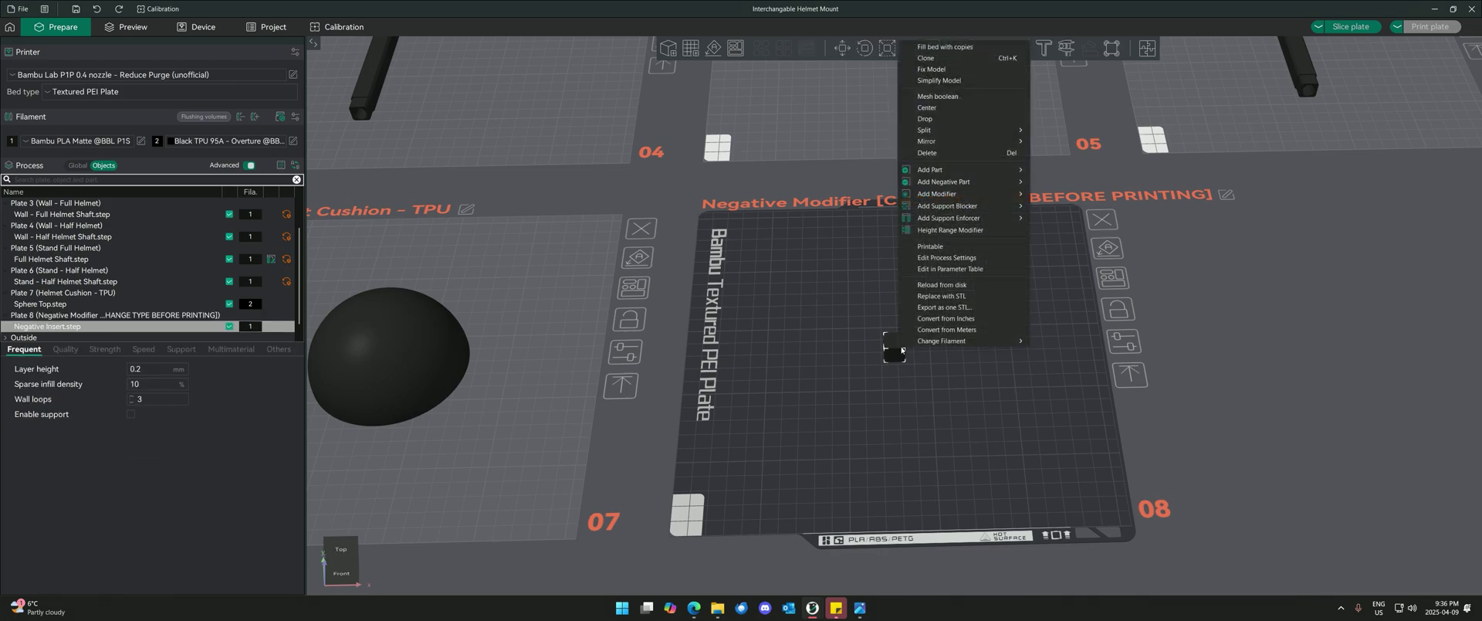
left_click(954, 309)
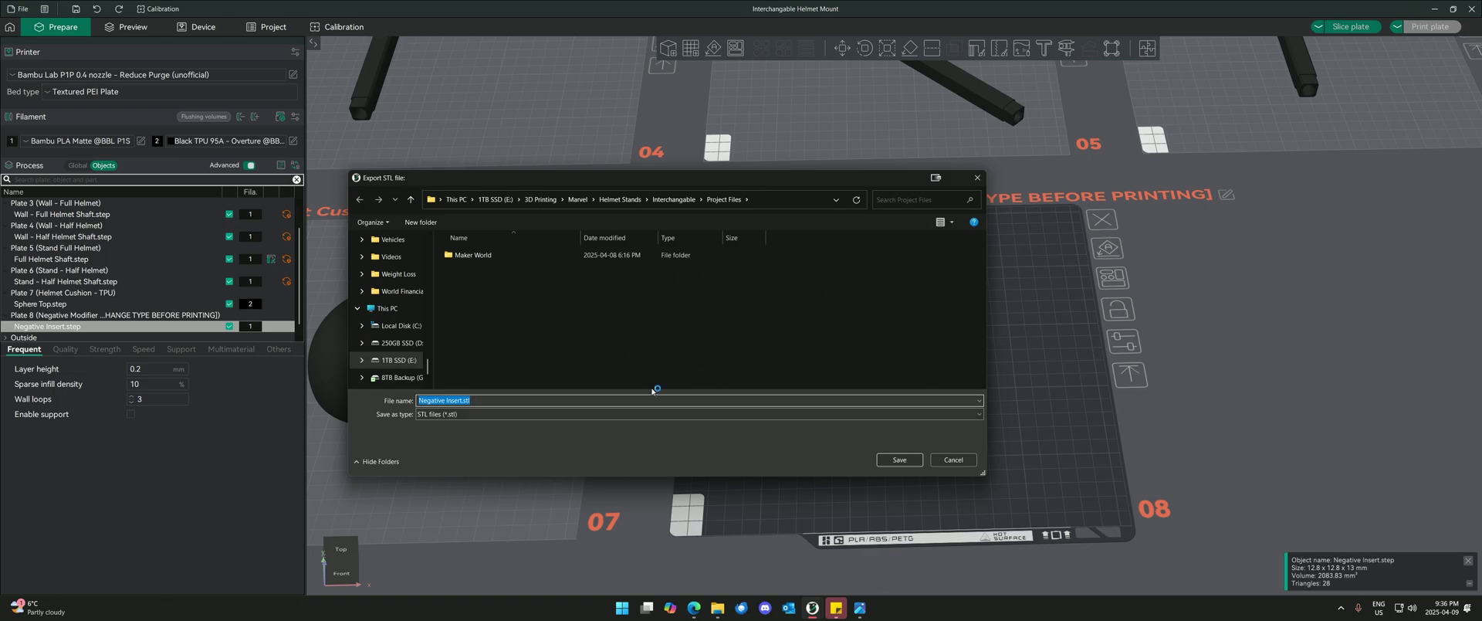
left_click(955, 460)
left_click(837, 583)
- Return to the Prometheus Printing project and load Negative Insert.step as a negative part of the Keychain Draft.3mf object
mouse_move(812, 607)
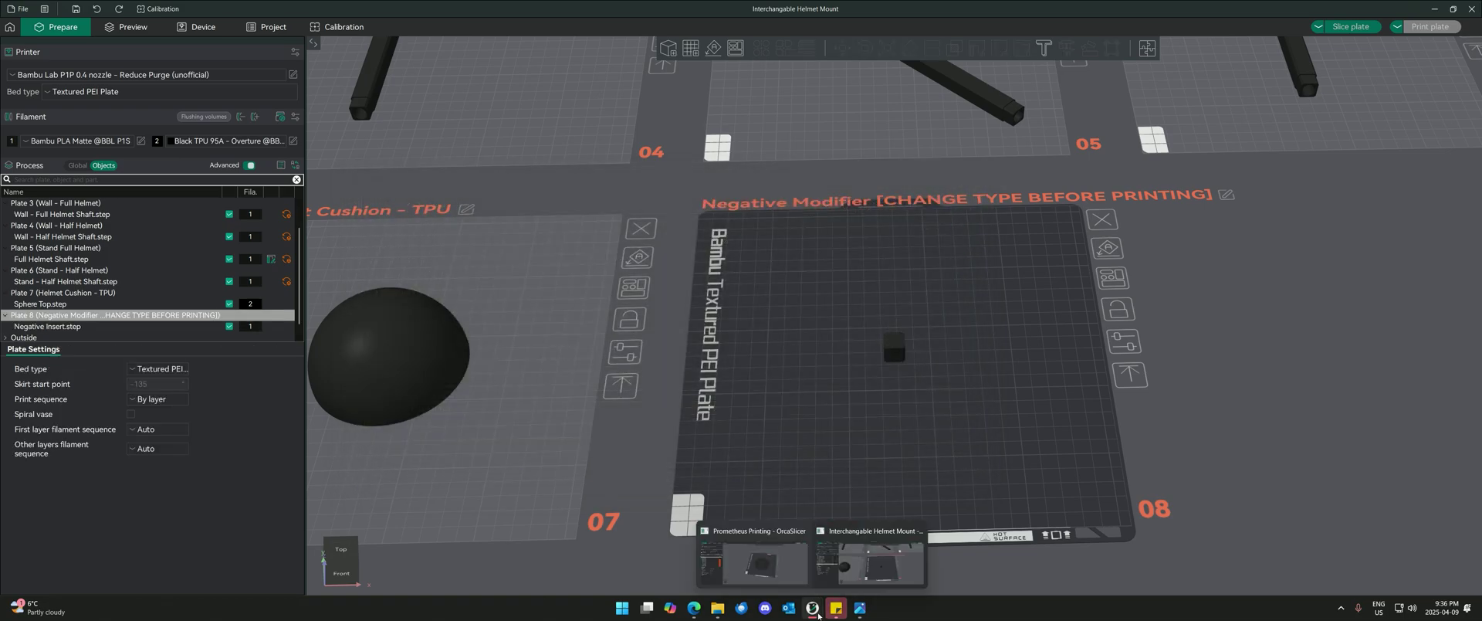
left_click(784, 571)
mouse_move(830, 478)
left_mouse_down()
mouse_move(845, 391)
mouse_move(852, 474)
left_mouse_up()
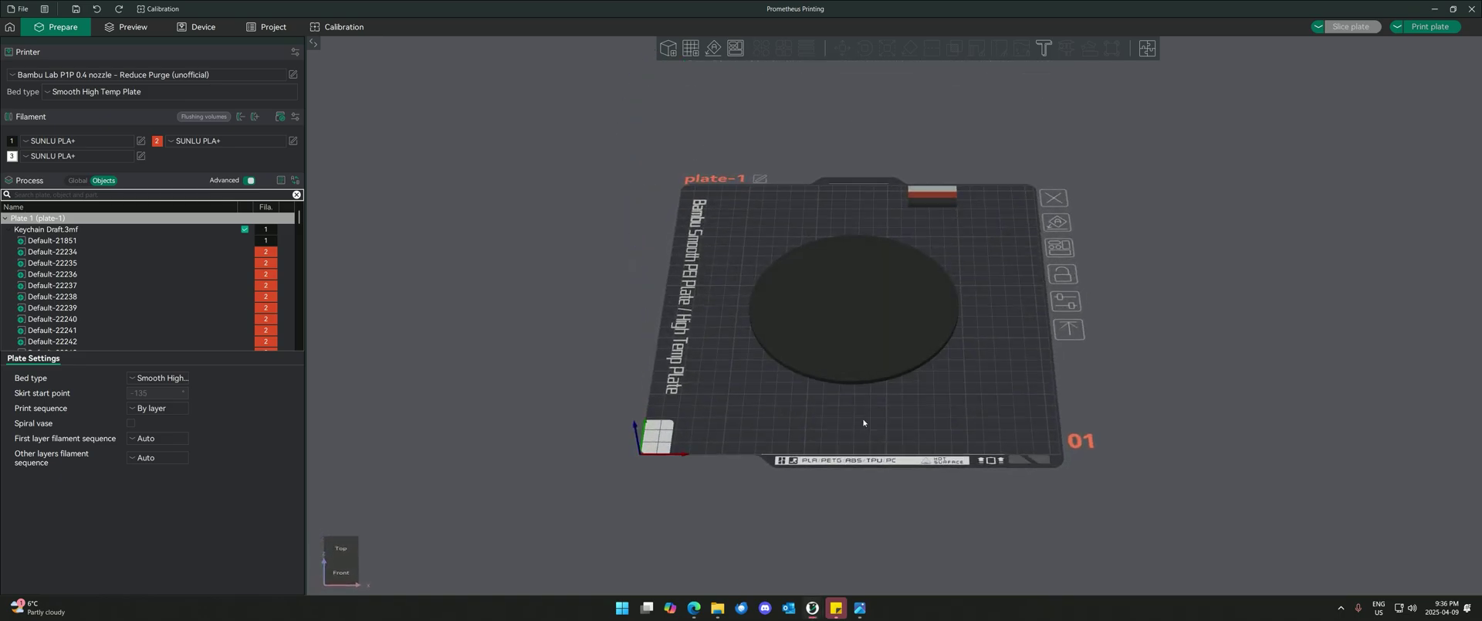
right_click(866, 349)
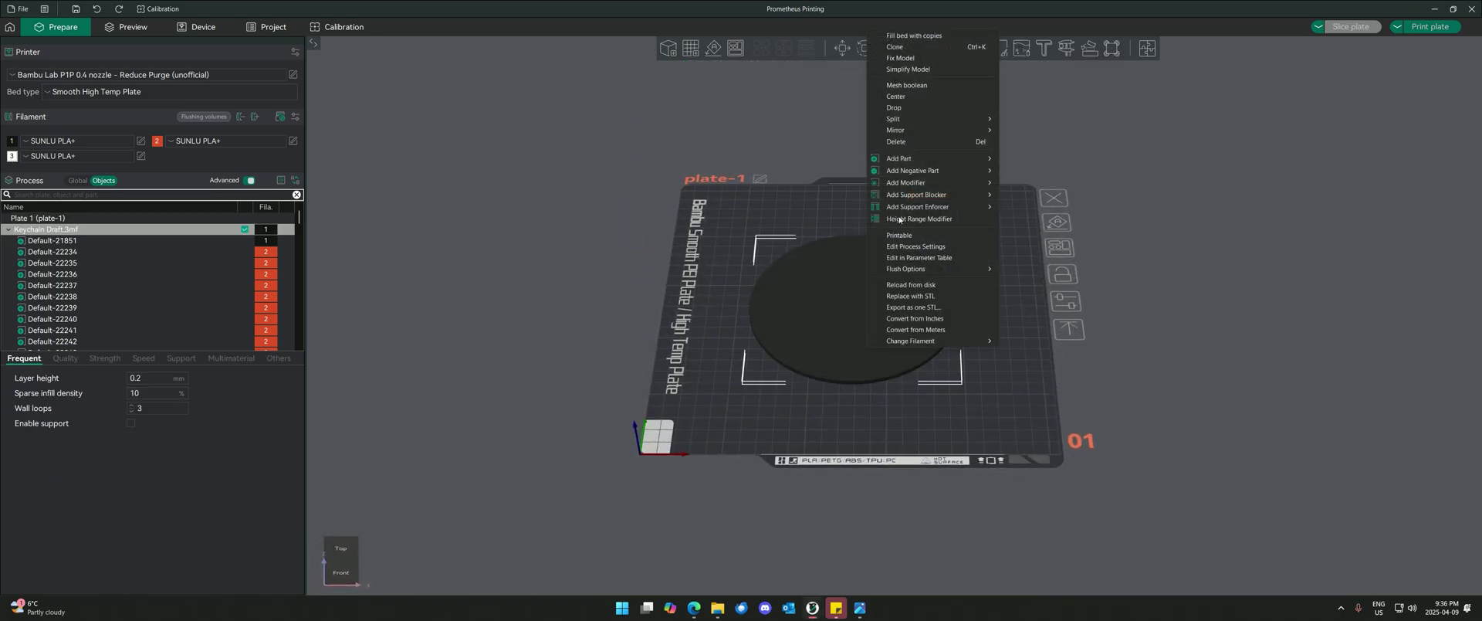
mouse_move(920, 171)
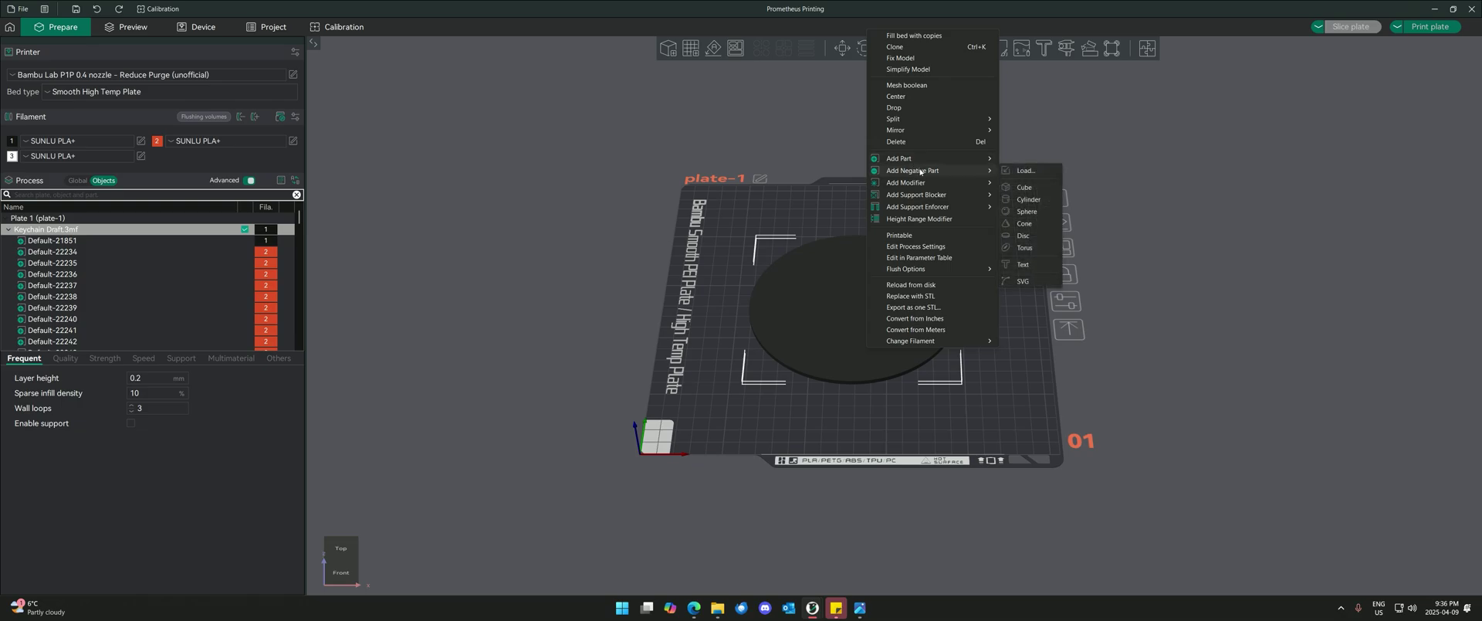
left_click(1025, 171)
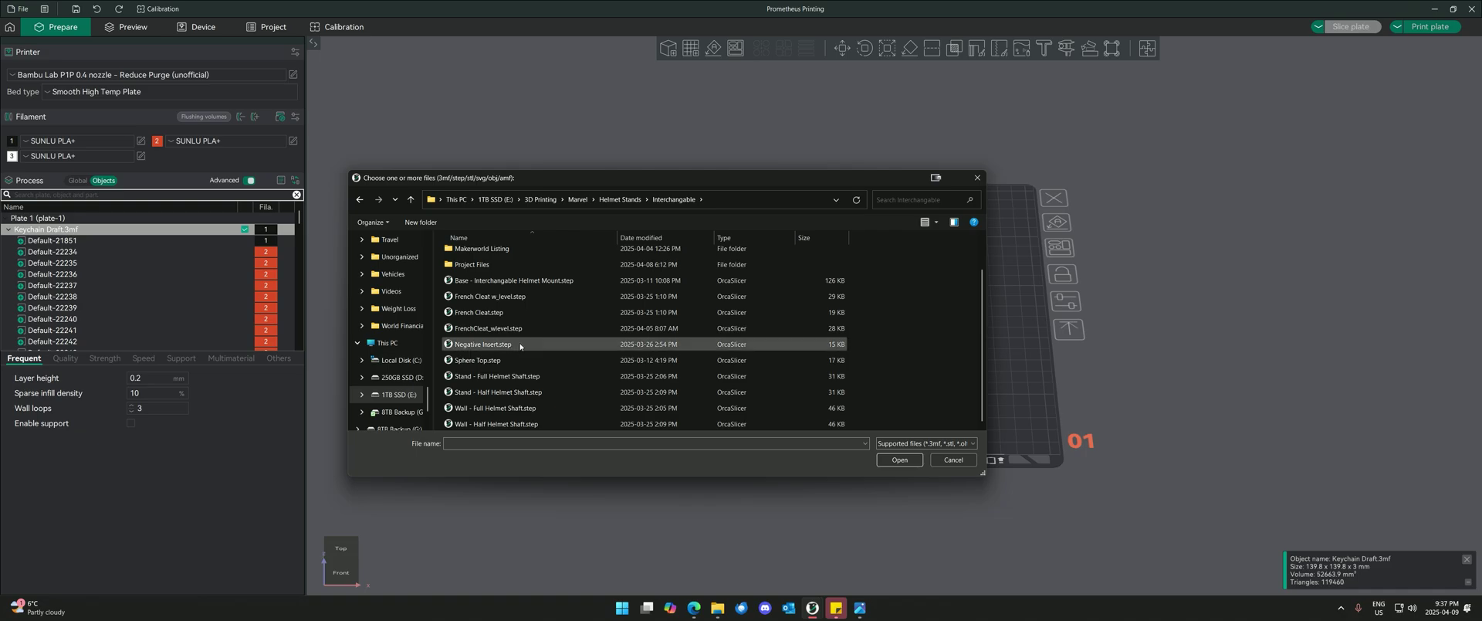
left_click(484, 345)
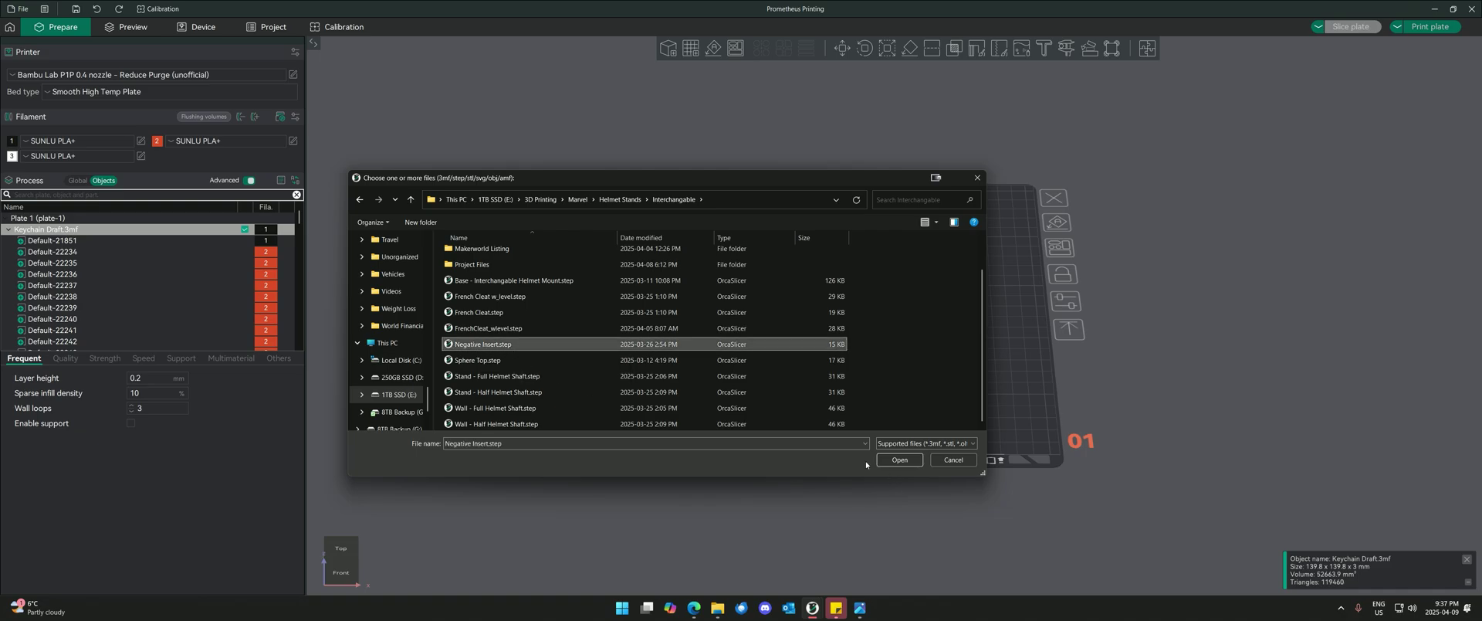
left_click(900, 460)
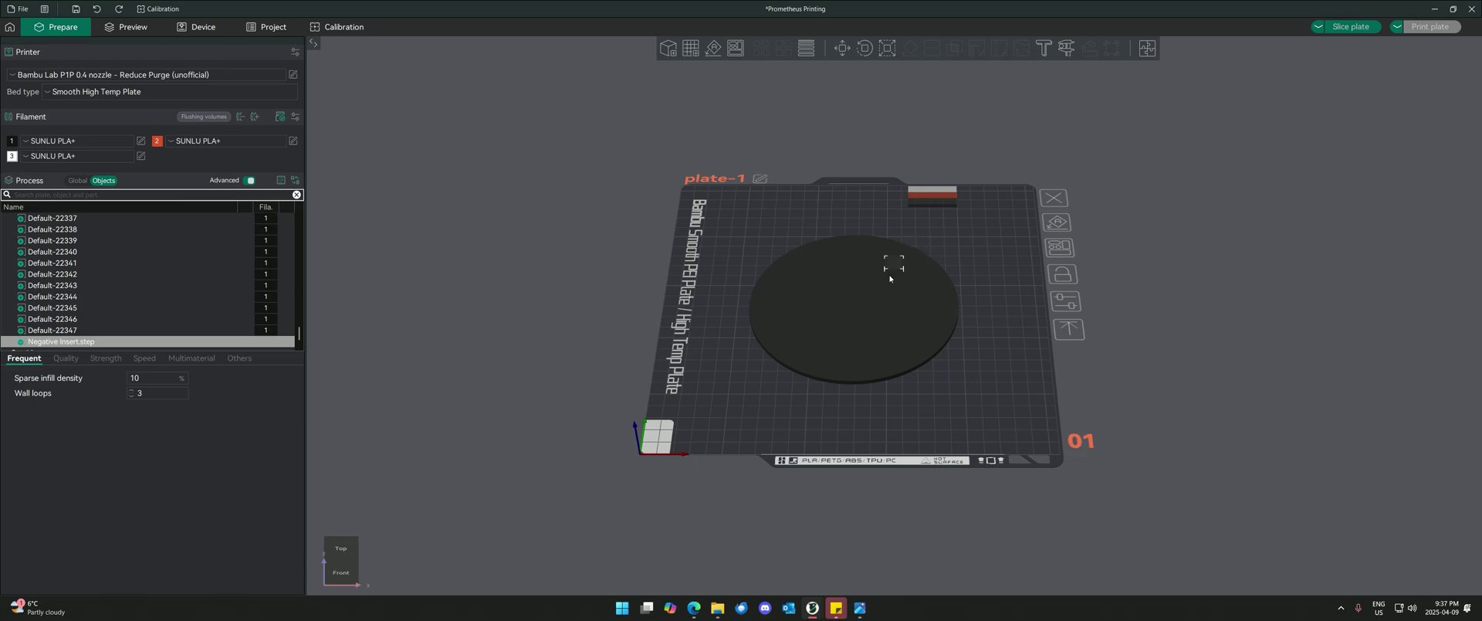
- Move the negative insert off the disc onto the empty area of the plate beside it
left_click_drag(940, 334, 984, 363)
scroll(1008, 401, "up", 7)
left_click_drag(1088, 499, 960, 360)
scroll(984, 370, "down", 5)
scroll(893, 327, "up", 5)
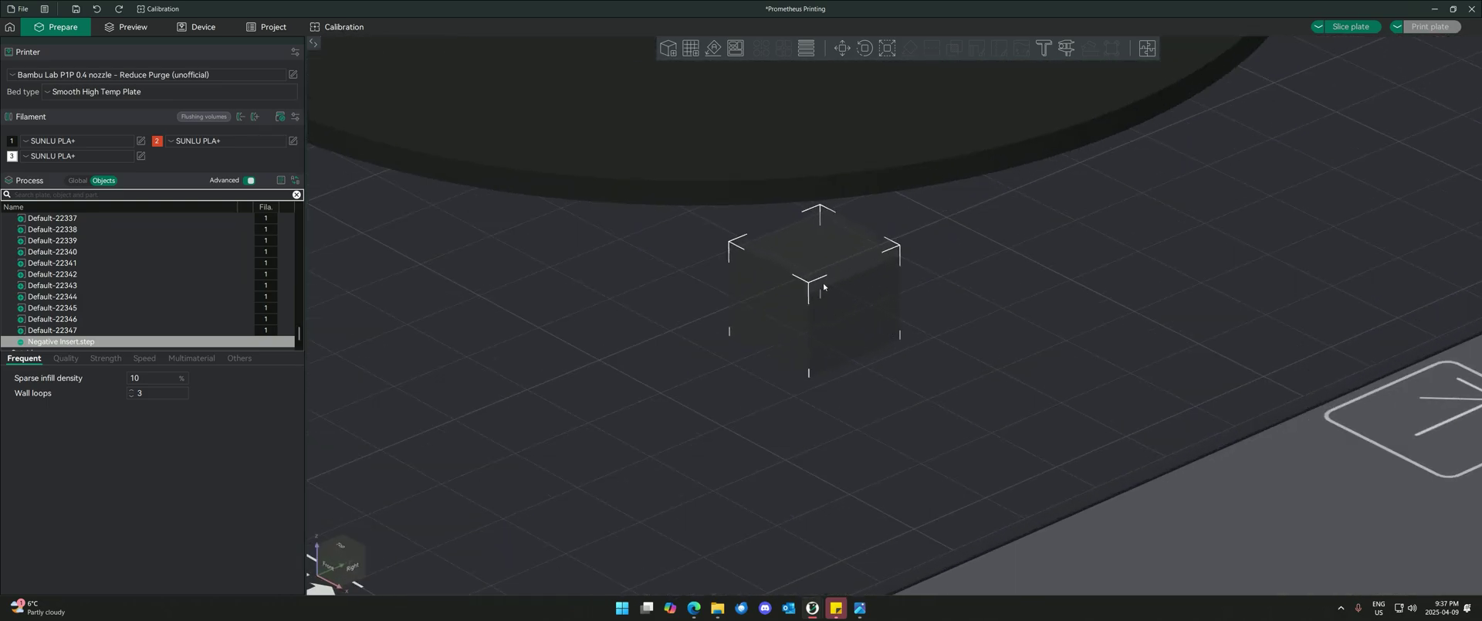
- Examine the negative insert's shape and orientation beside the disc from several angles
key("1")
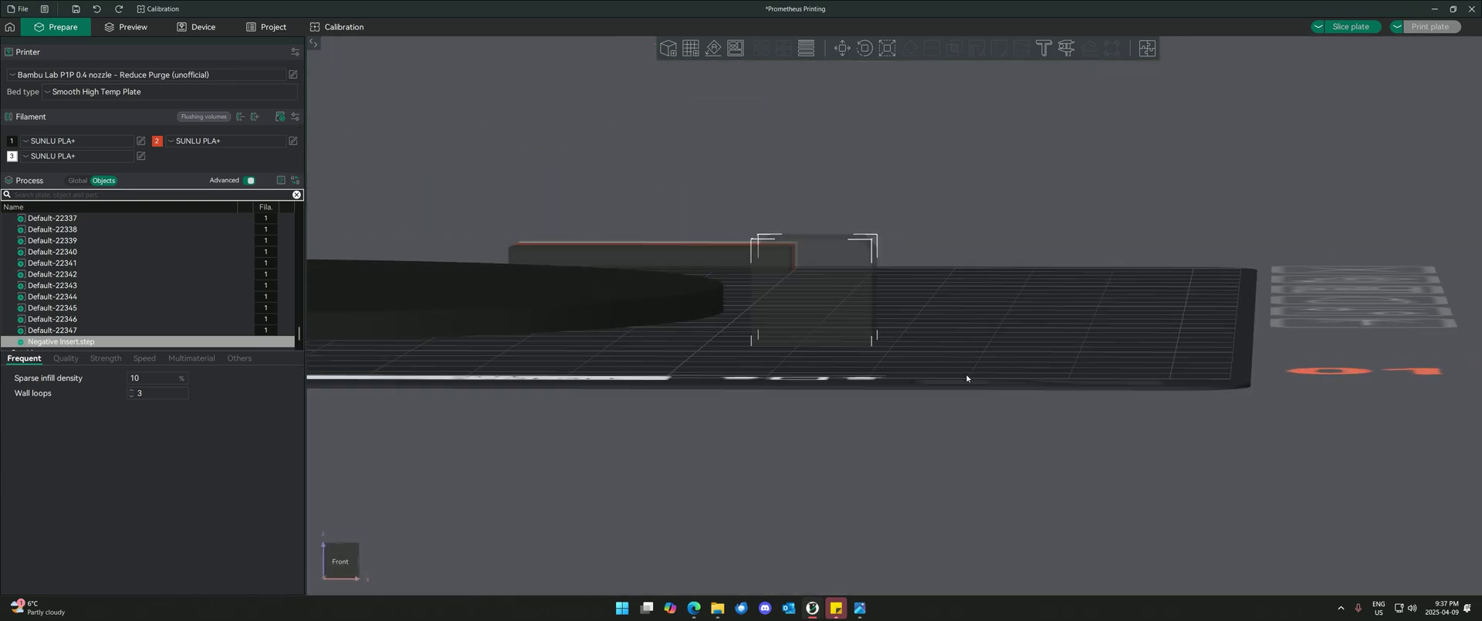
left_click_drag(966, 378, 926, 341)
left_click(864, 49)
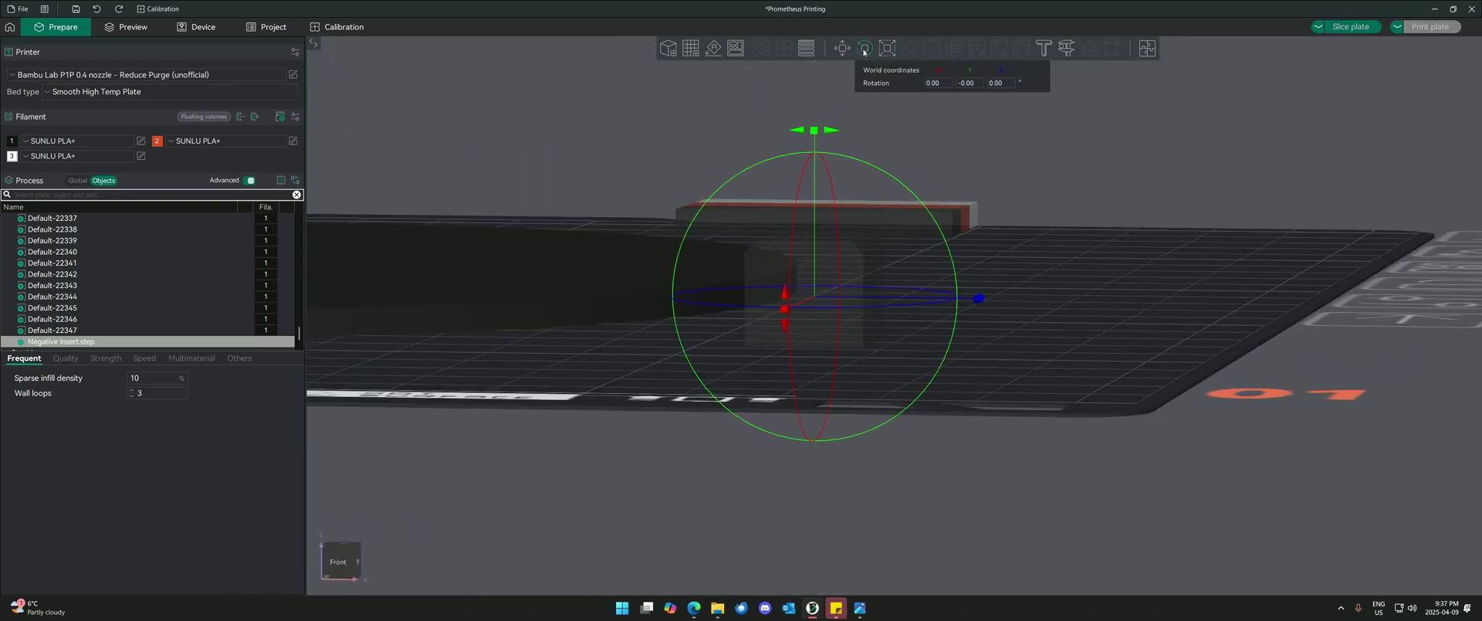
left_click_drag(1087, 321, 826, 393)
left_click(1044, 383)
key("1")
scroll(1080, 418, "down", 14)
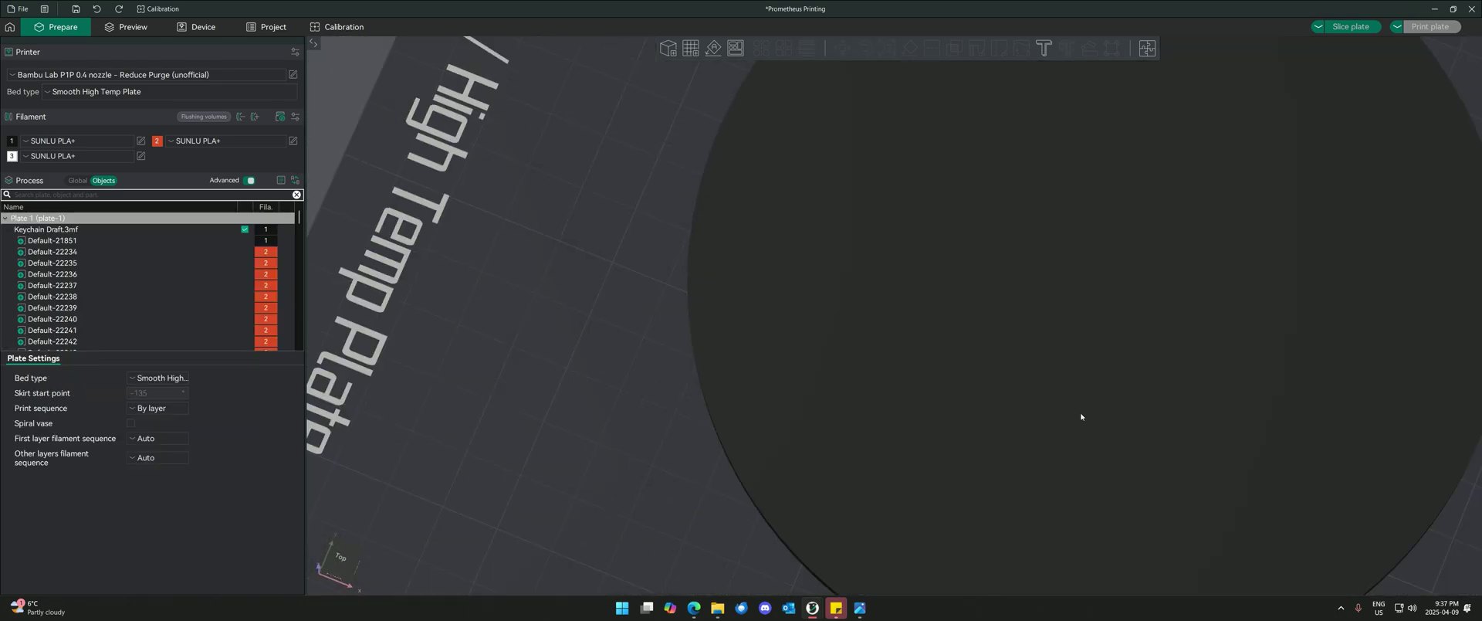
left_click_drag(1088, 454, 995, 507)
scroll(996, 507, "up", 12)
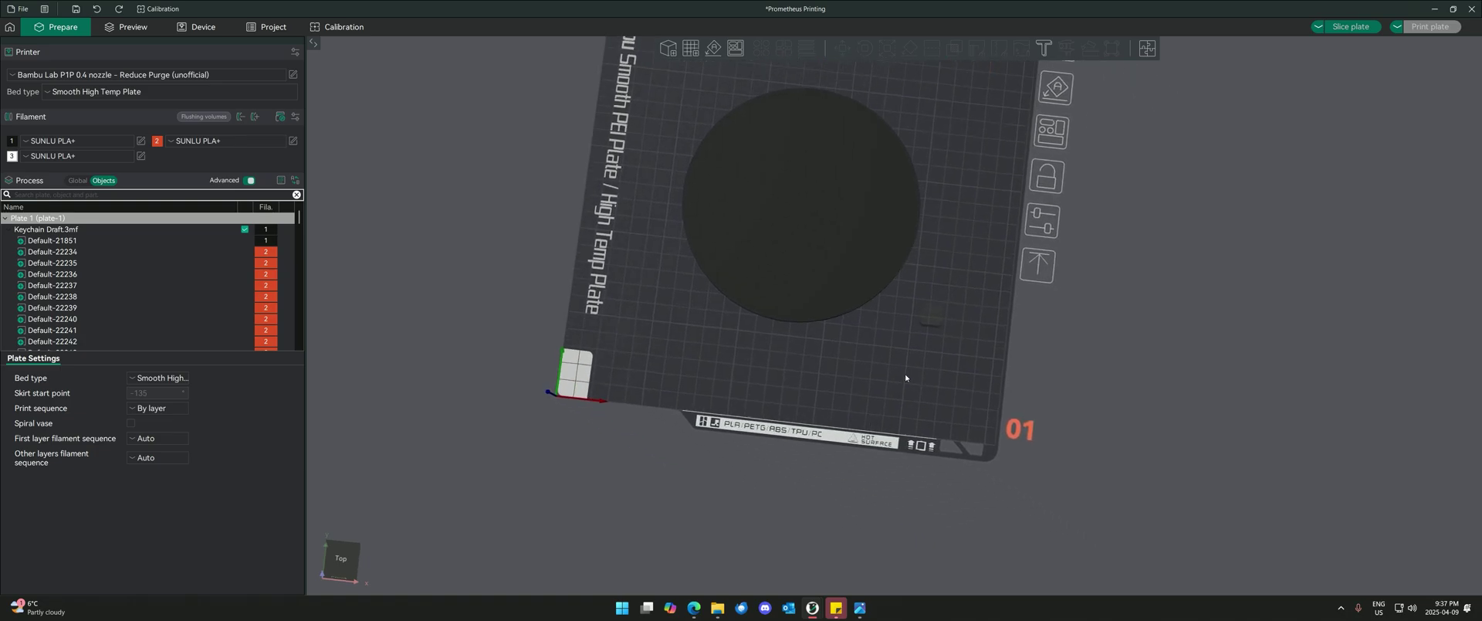
left_click_drag(1011, 304, 1104, 368)
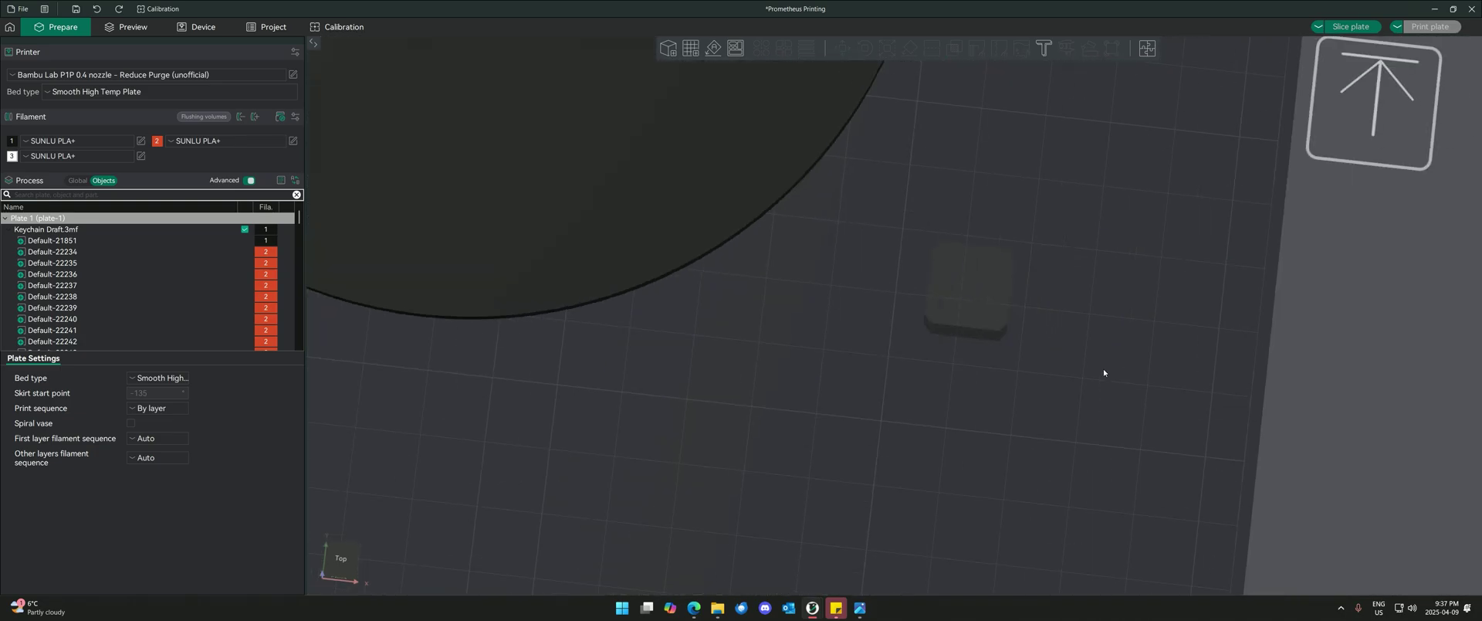
scroll(971, 367, "down", 8)
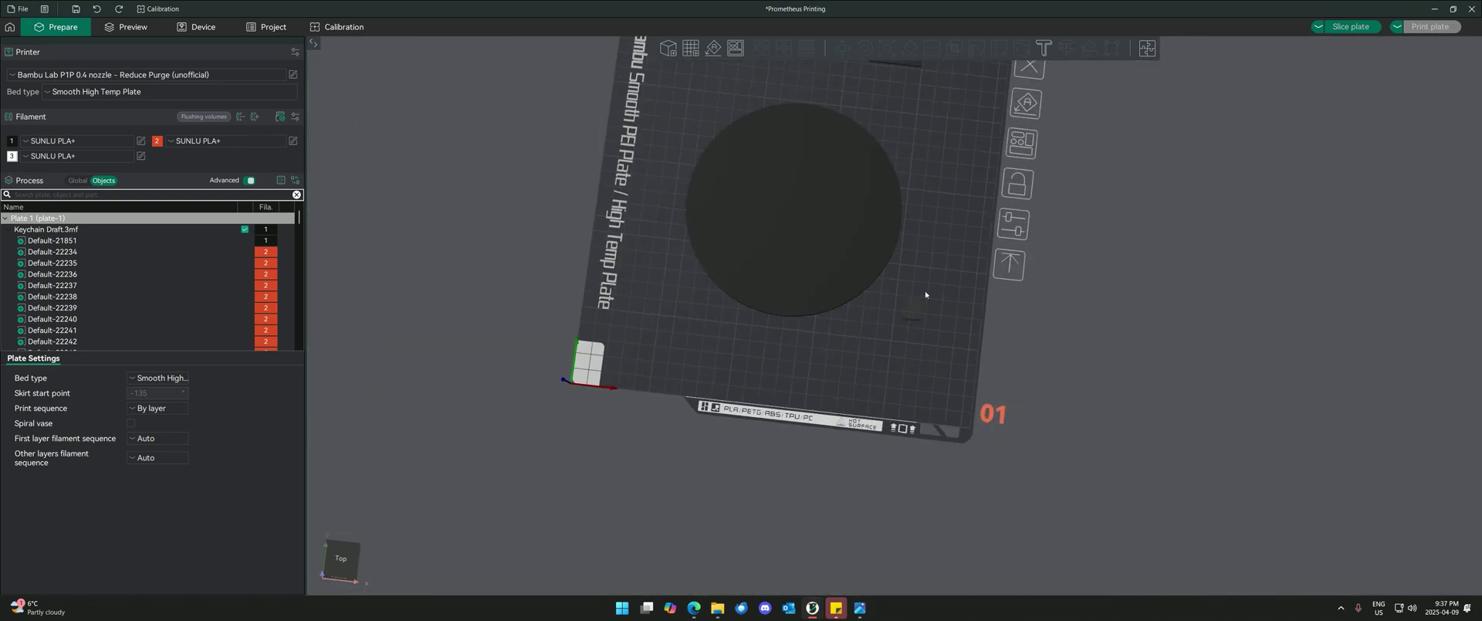
- Center the negative insert on the disc and check its placement from above
right_click(913, 312)
left_click(948, 350)
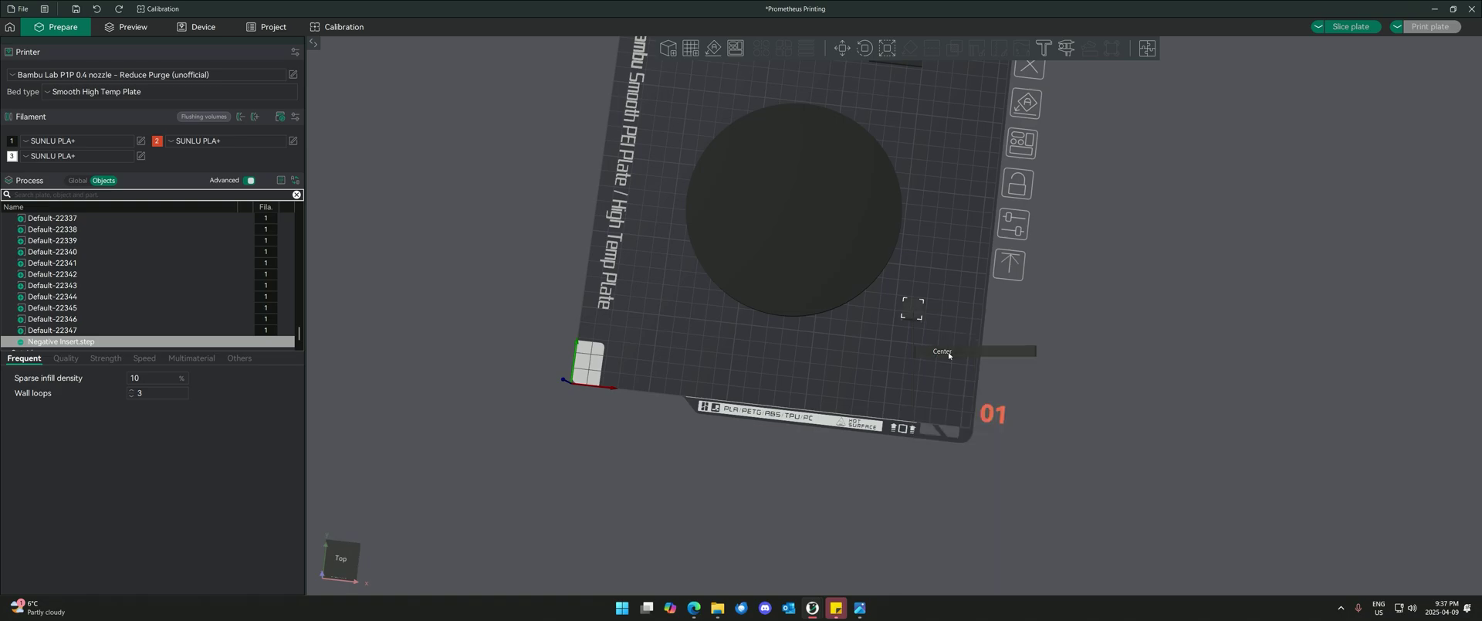
left_click(870, 367)
left_click_drag(842, 361, 861, 387)
key("1")
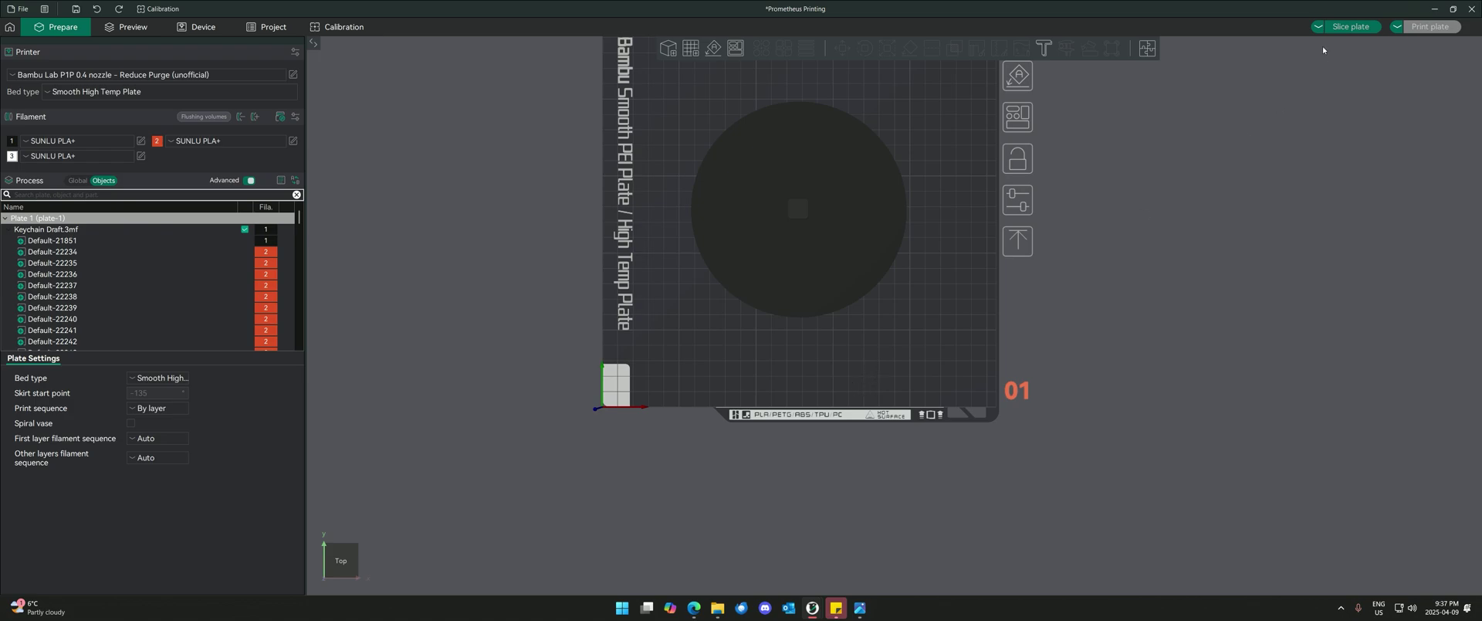
- Slice the plate and inspect the cutout at the disc's center in the preview
left_click(1352, 27)
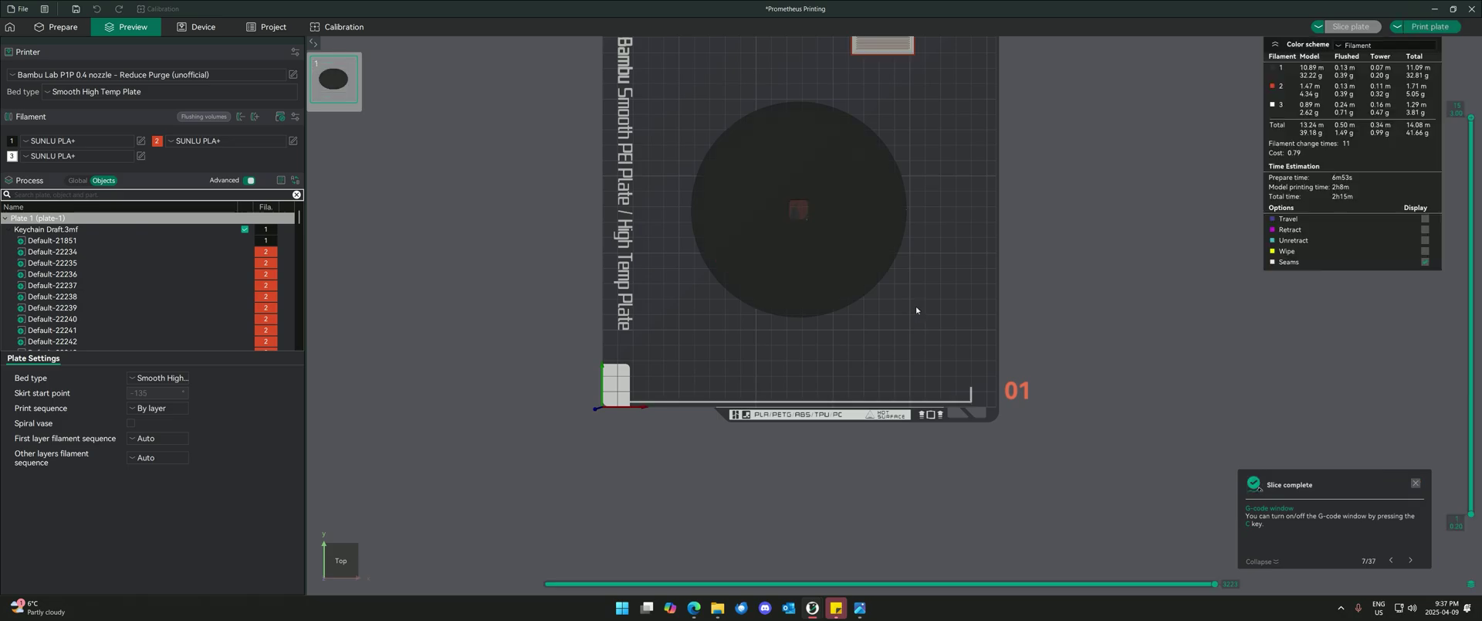
scroll(801, 222, "up", 3)
mouse_move(980, 278)
left_mouse_down()
mouse_move(1018, 423)
mouse_move(1072, 343)
mouse_move(1026, 317)
mouse_move(1015, 332)
mouse_move(1111, 403)
left_mouse_up()
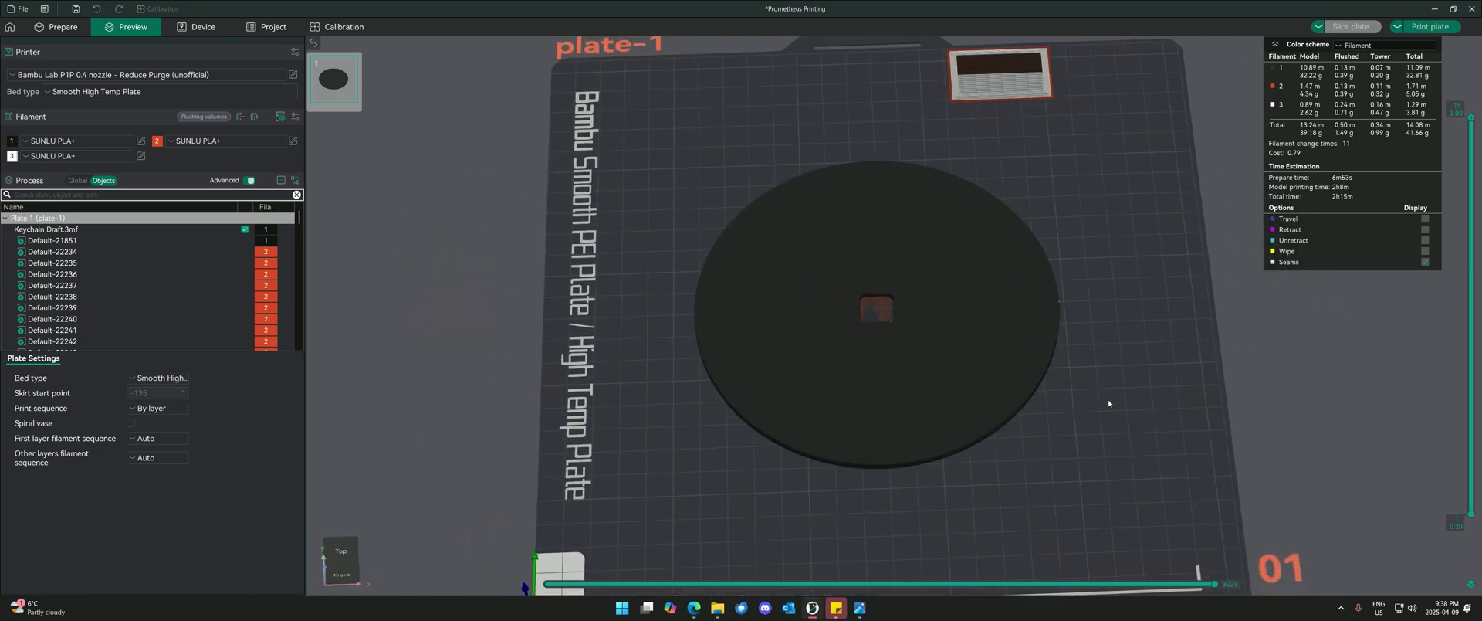
left_click_drag(1153, 394, 650, 240)
left_click_drag(582, 207, 665, 256)
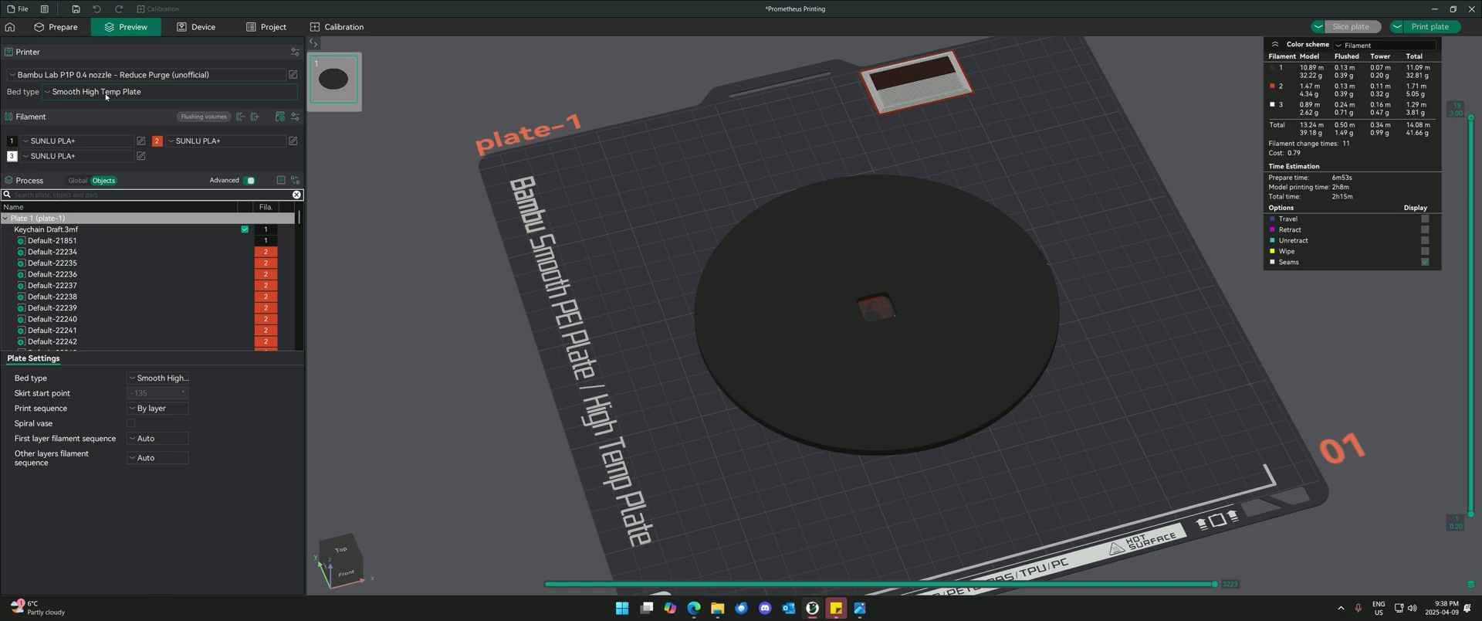
left_click_drag(651, 418, 639, 419)
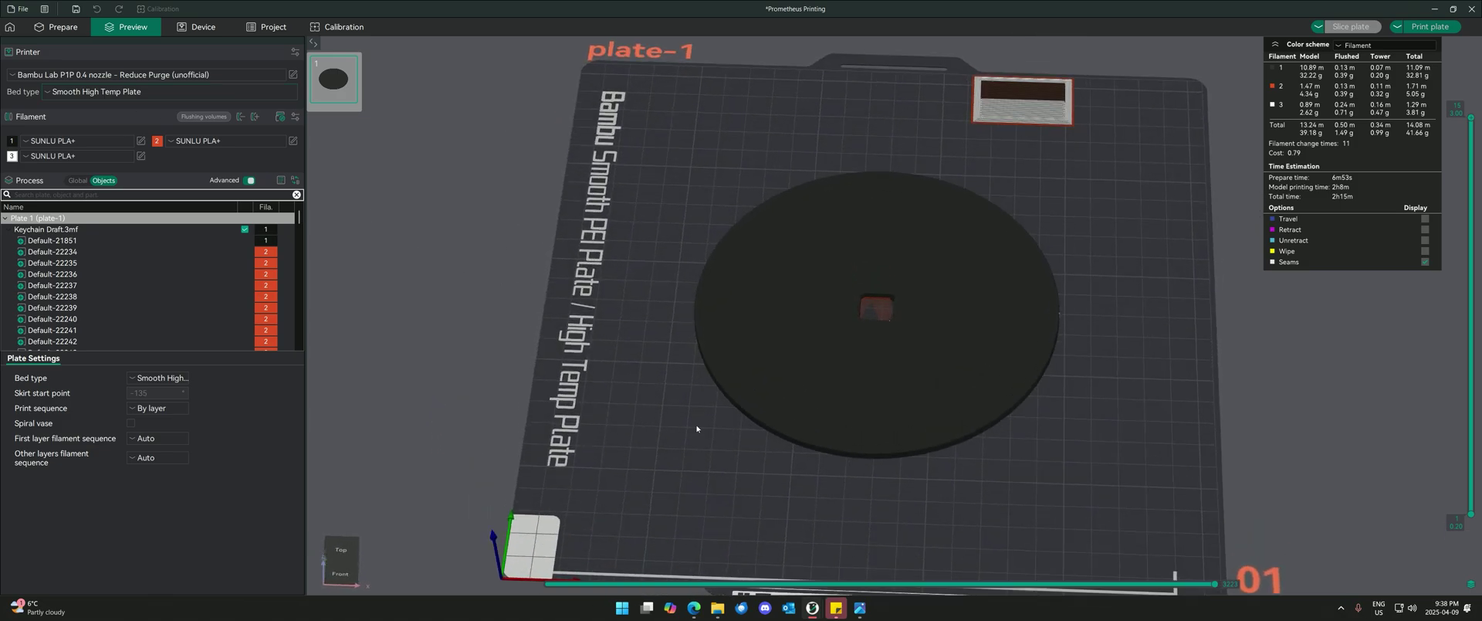